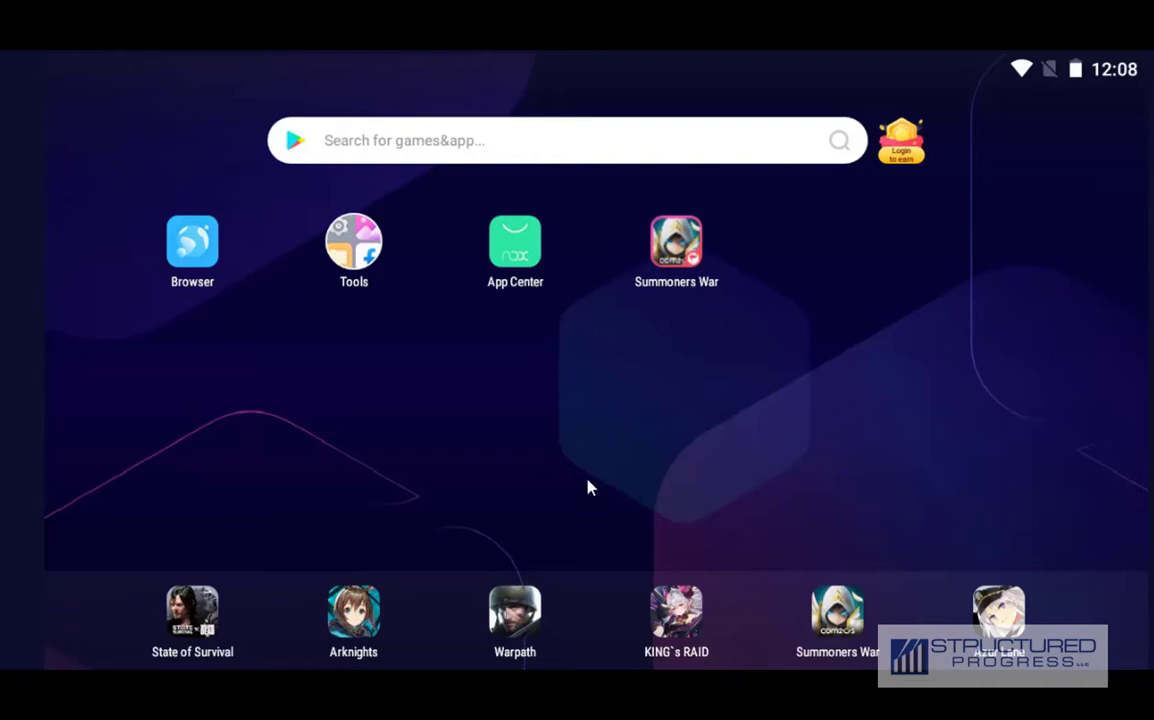
- Search Google Play in NoxPlayer for 'ivms 4500'
click(388, 146)
text(i)
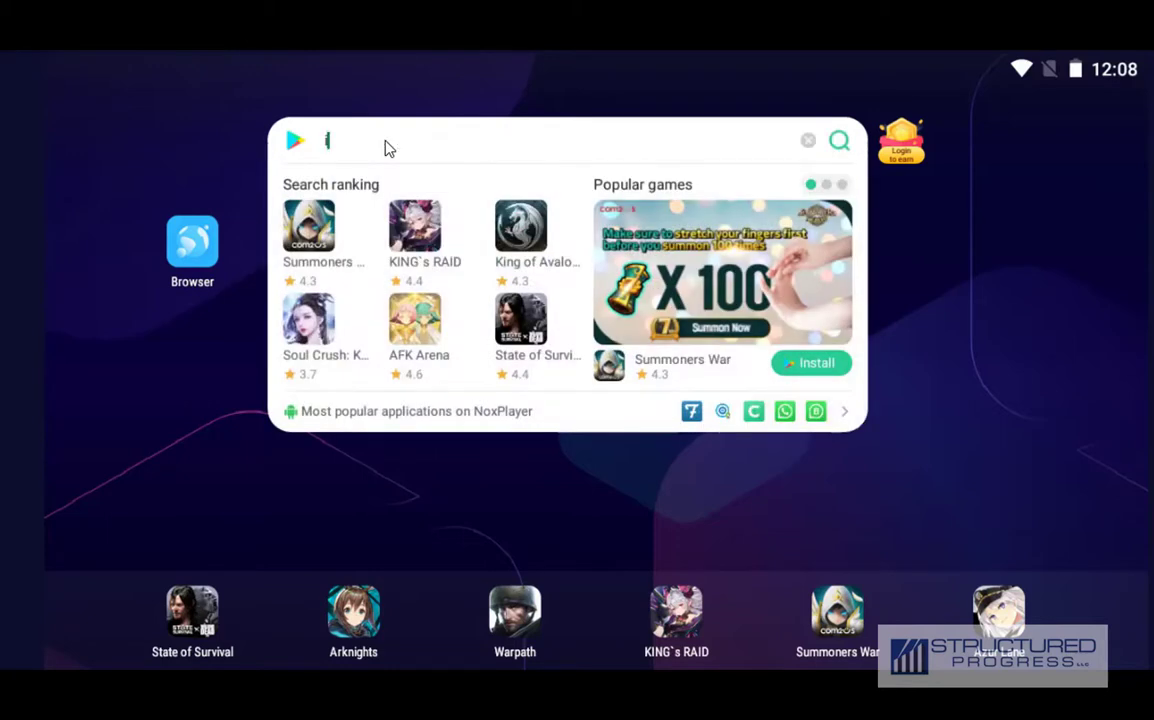
text(vms4500)
key(Left)
key(Left)
key(Left)
key(Left)
key(Return)
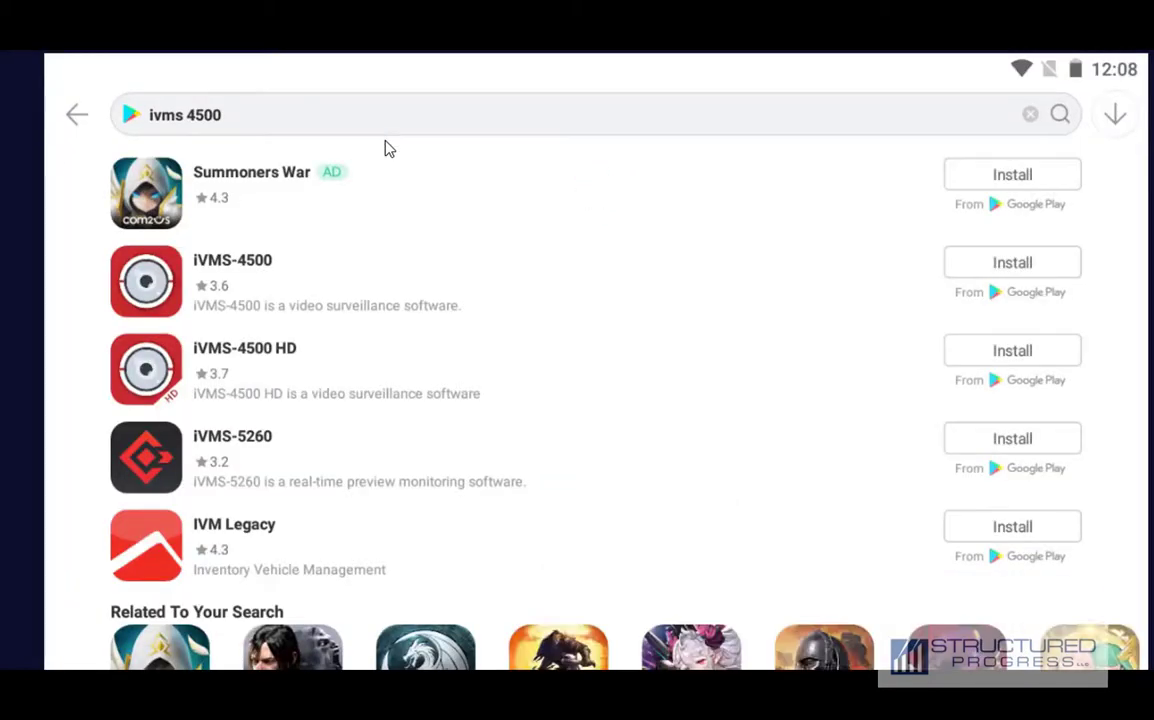
- Install the iVMS-4500 app from Google Play and launch it
click(1059, 265)
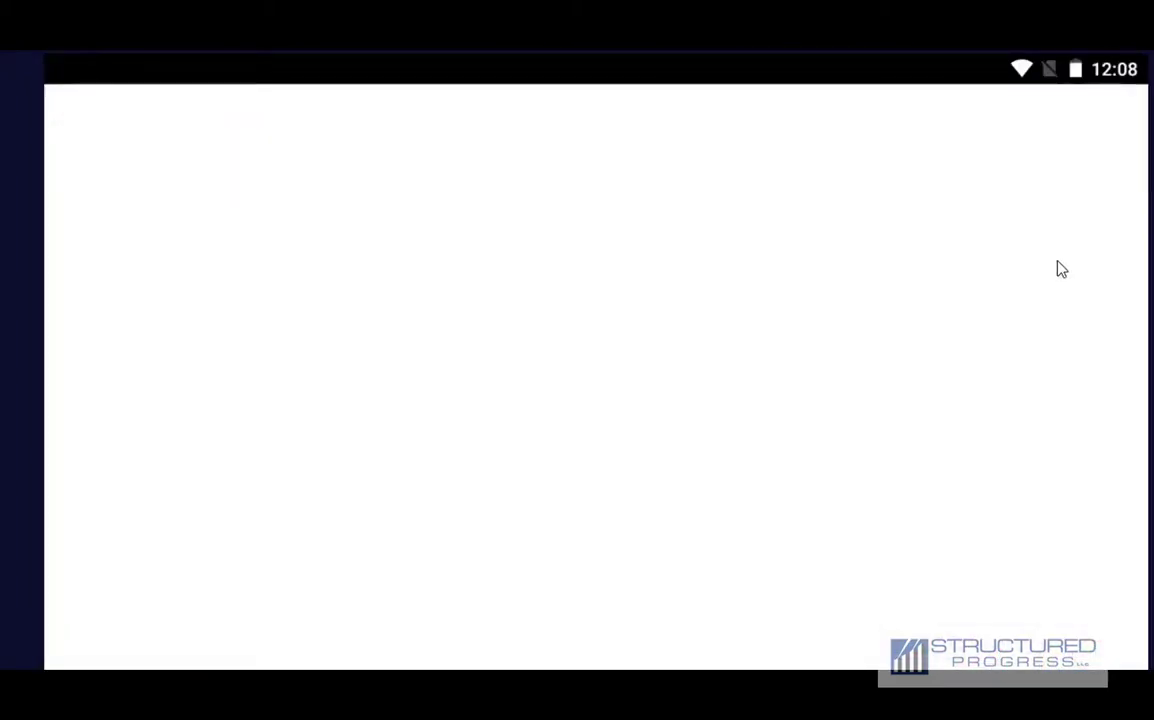
click(963, 239)
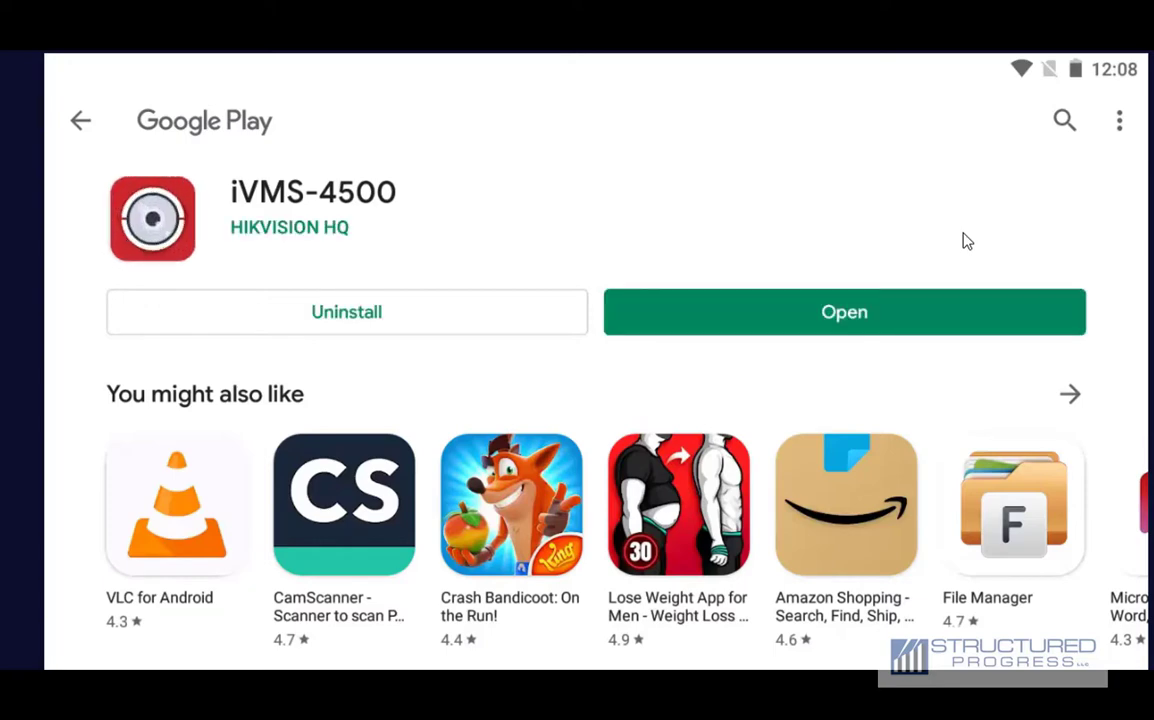
click(884, 318)
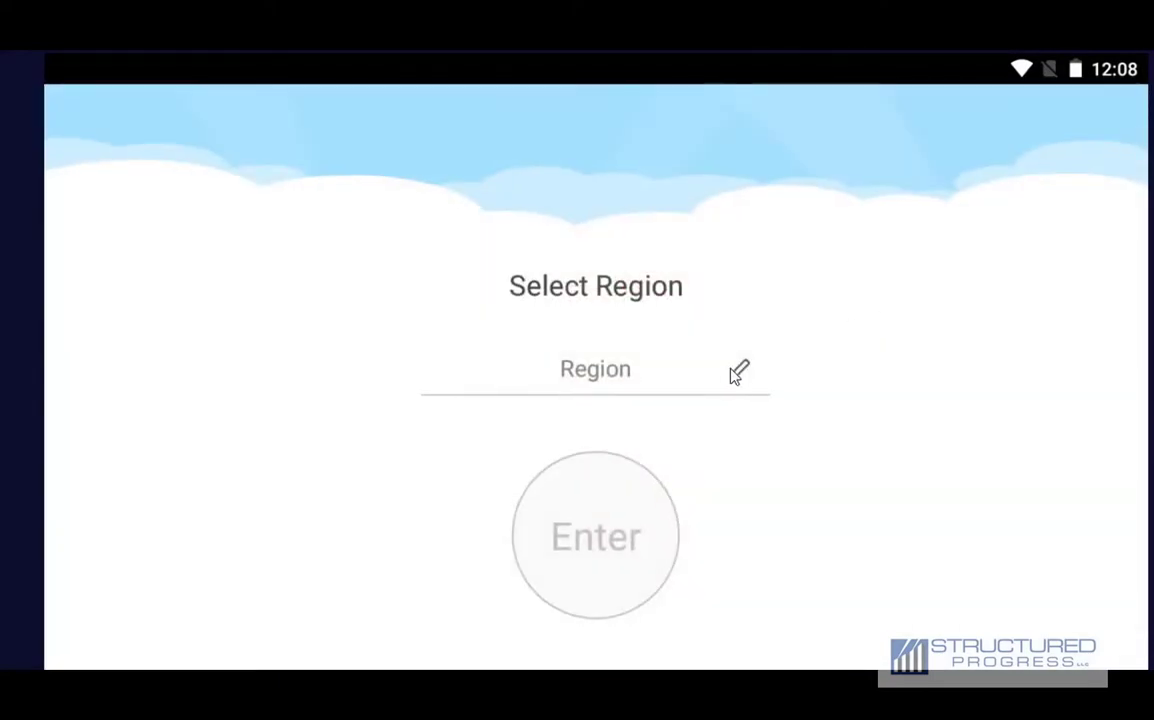
- Choose USA under the America region and enter the app's empty four-pane live view
click(738, 373)
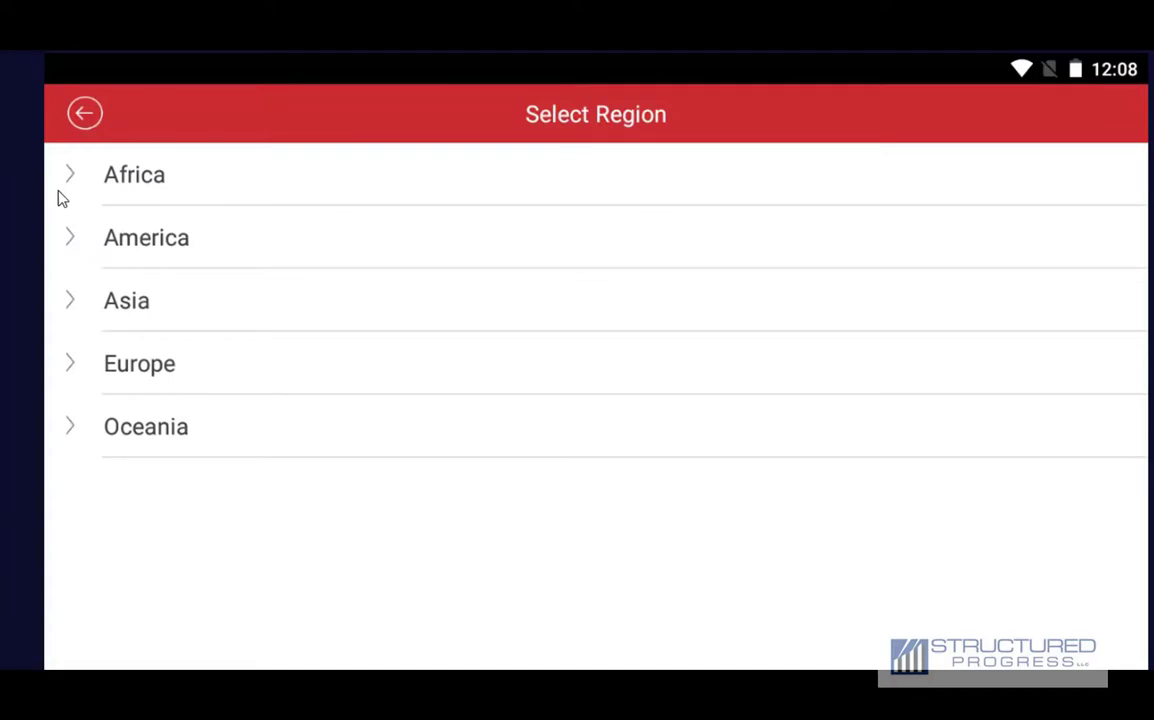
click(68, 240)
scroll(265, 479, down, 15)
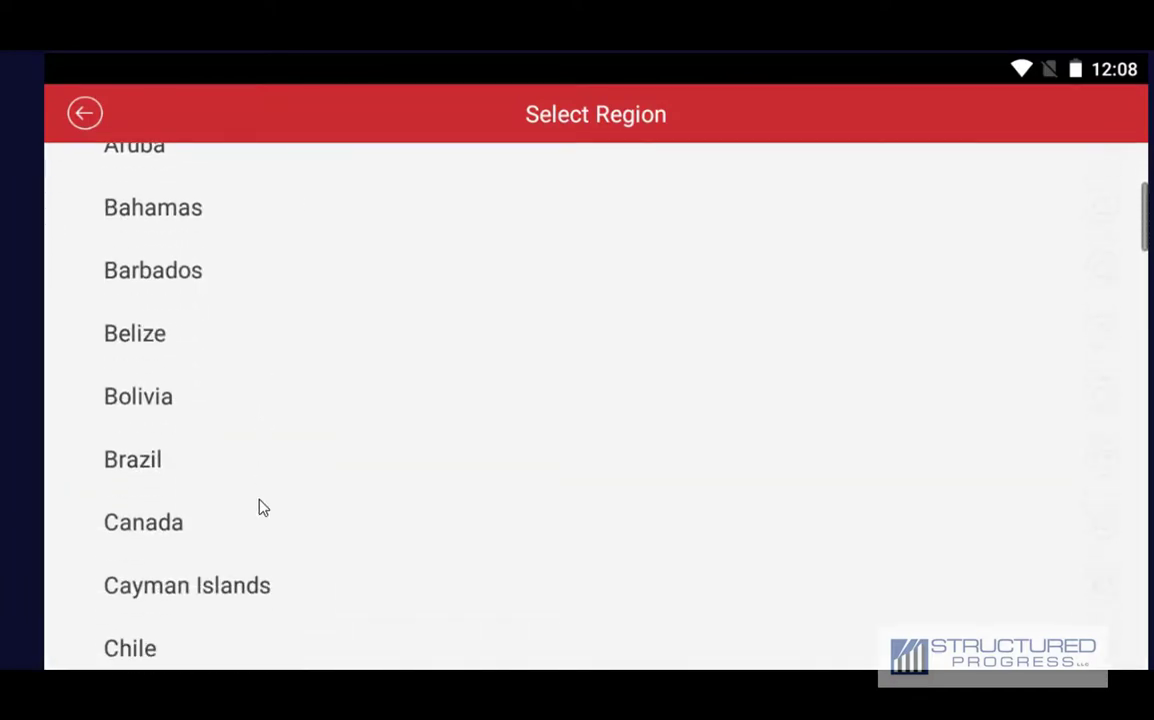
scroll(262, 536, down, 10)
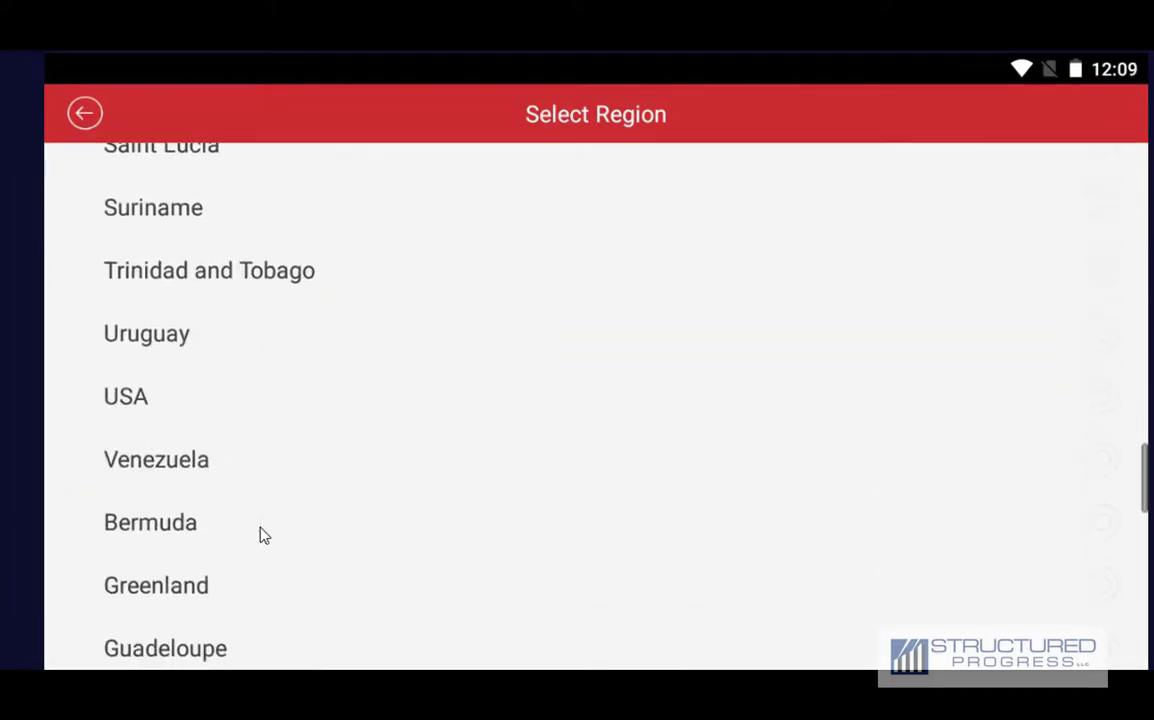
scroll(237, 440, up, 1)
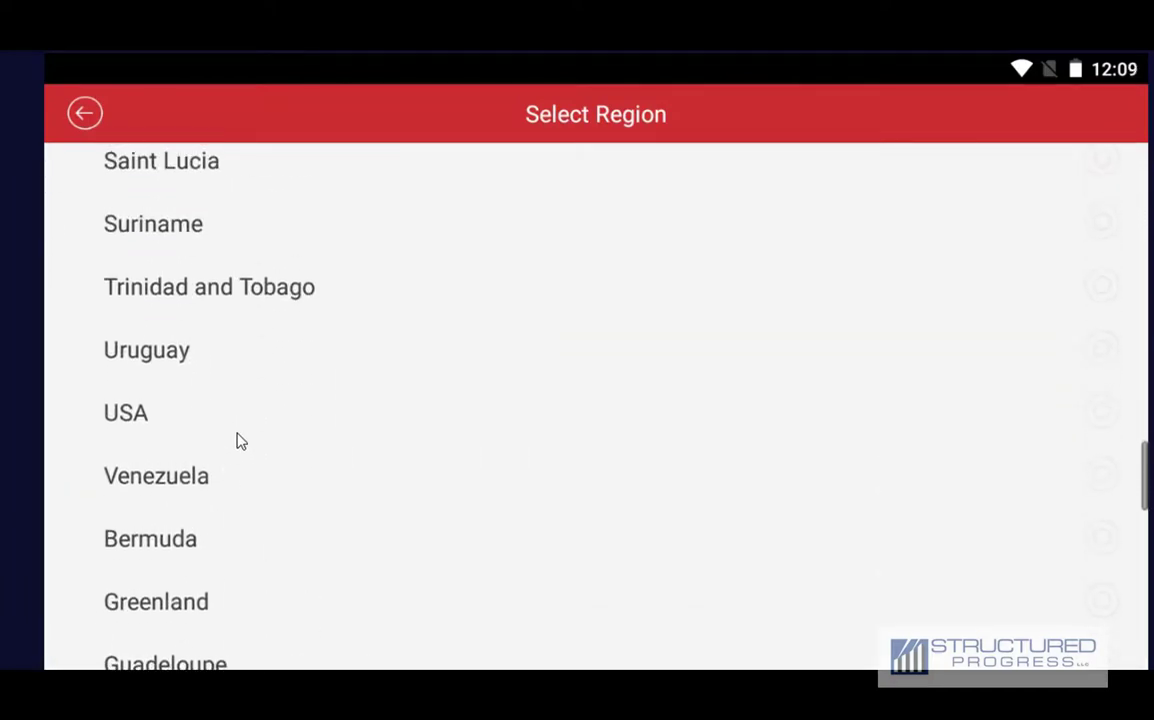
click(1105, 413)
click(597, 503)
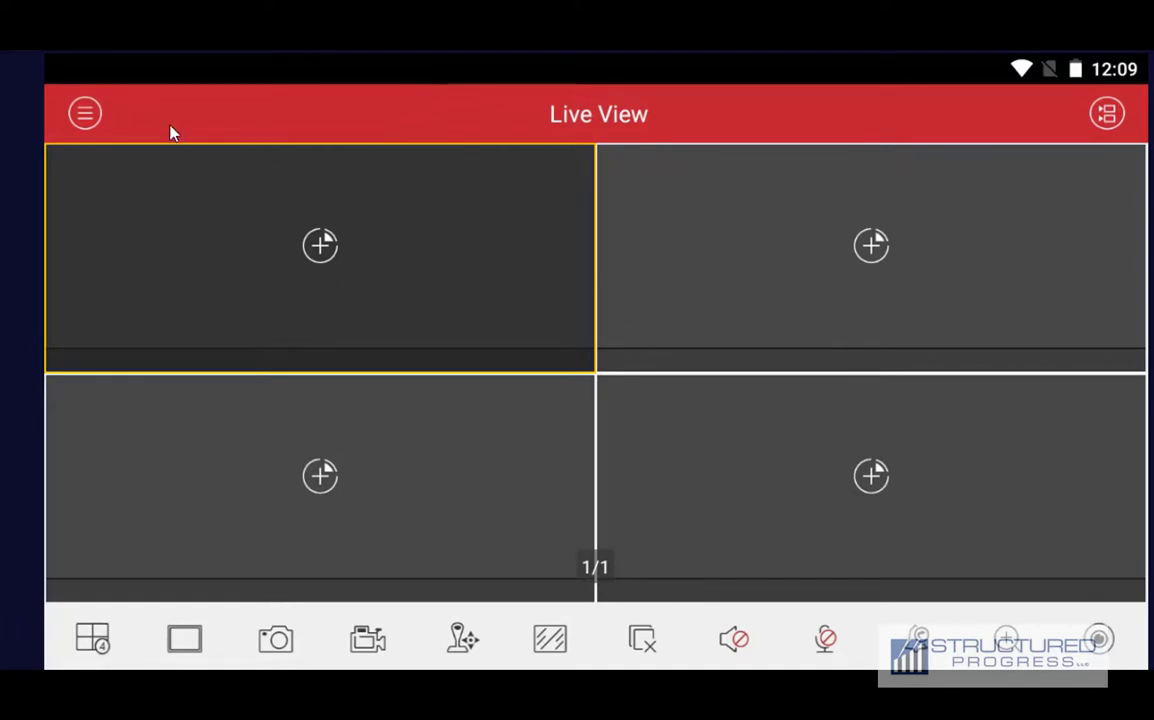
- From the Devices list in the side menu, start a Manual Adding device form
click(85, 114)
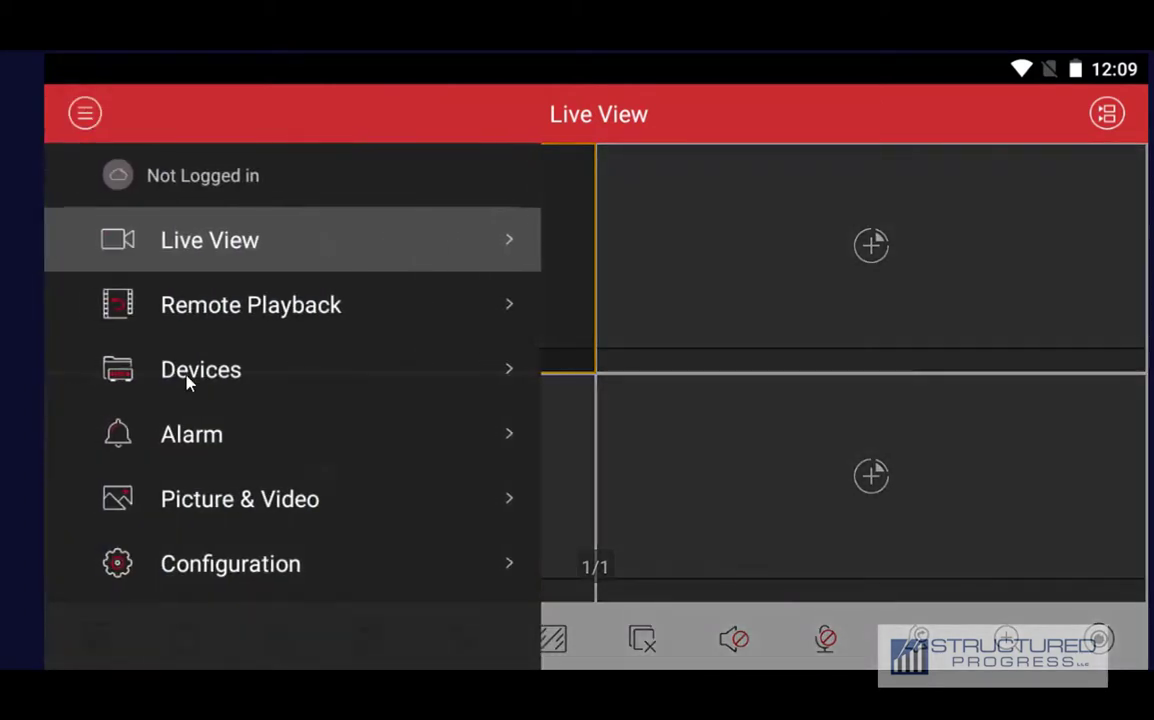
click(188, 381)
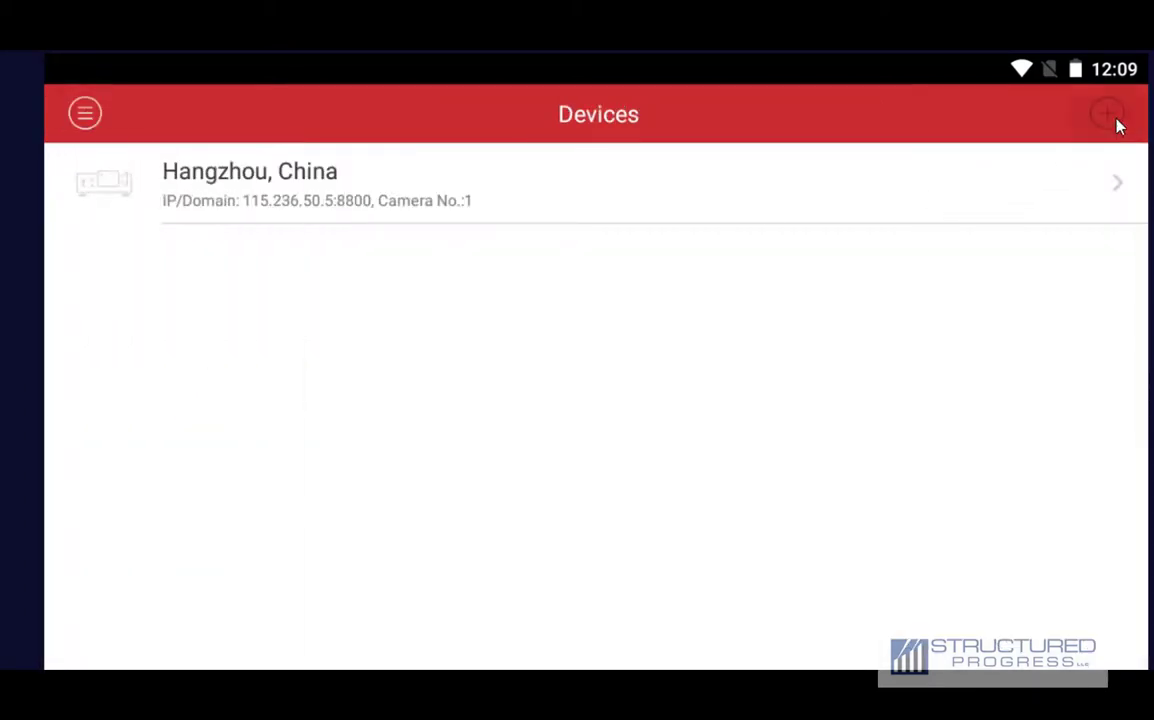
click(1108, 116)
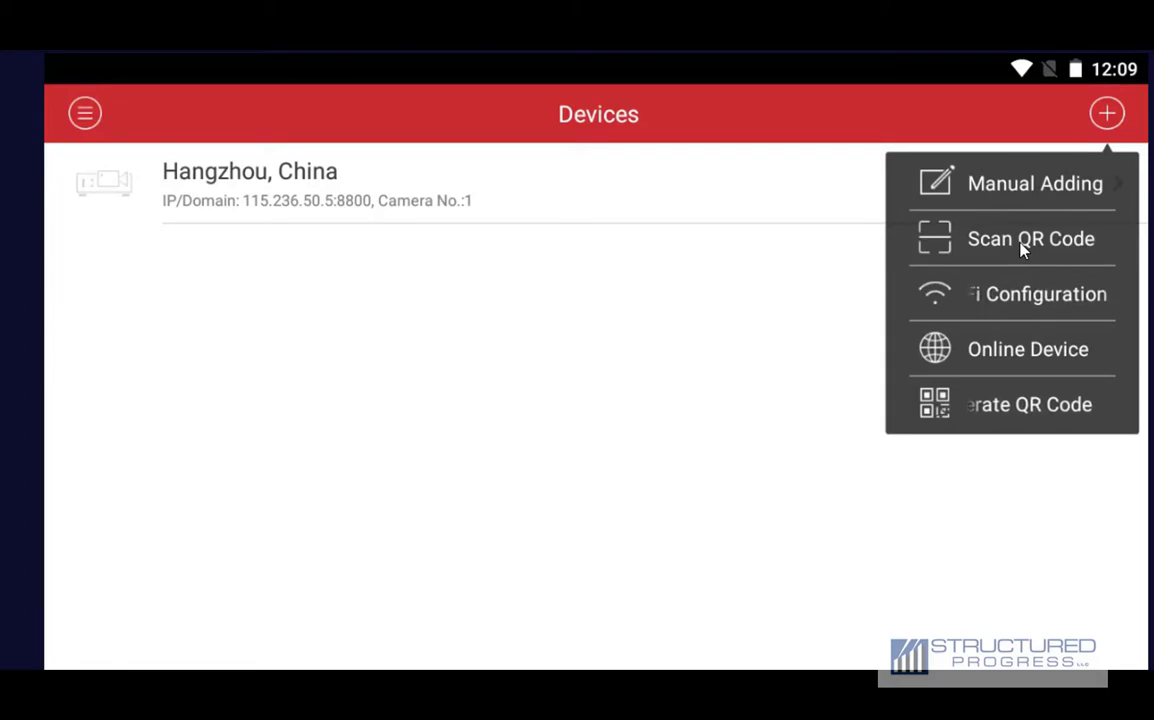
click(1004, 193)
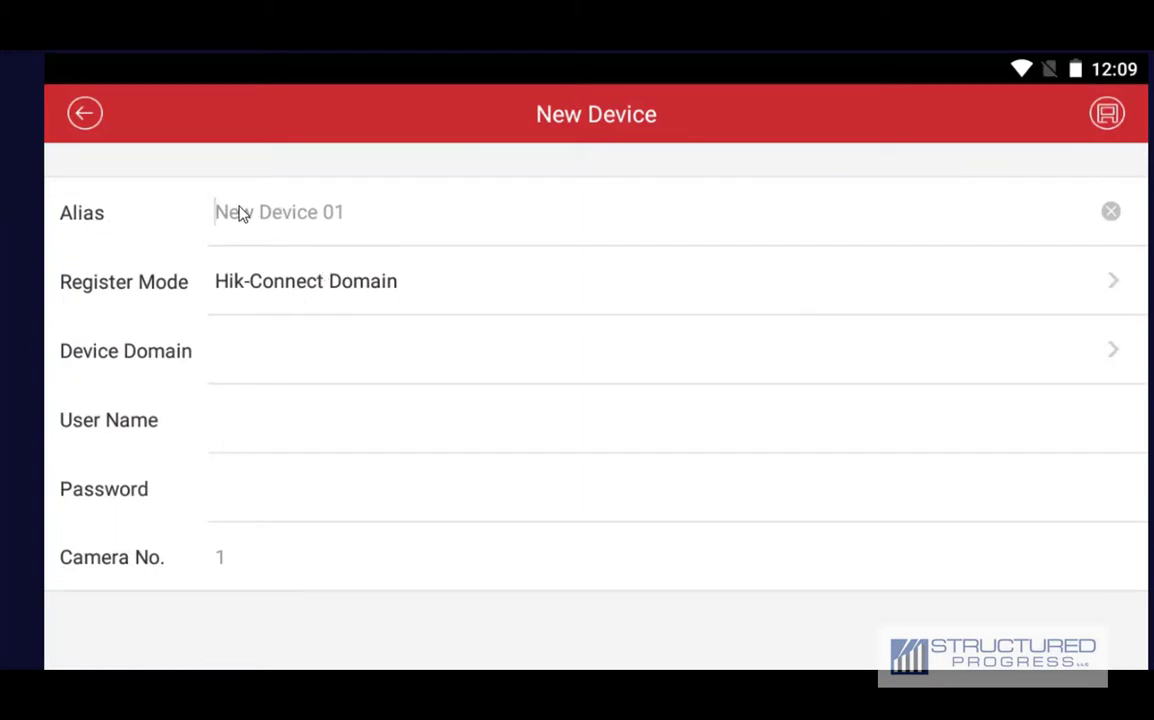
- Name the device 'Structured Progress', set Register Mode to IP/Domain, and enter address 50.74.63.178
text(Structured Progress)
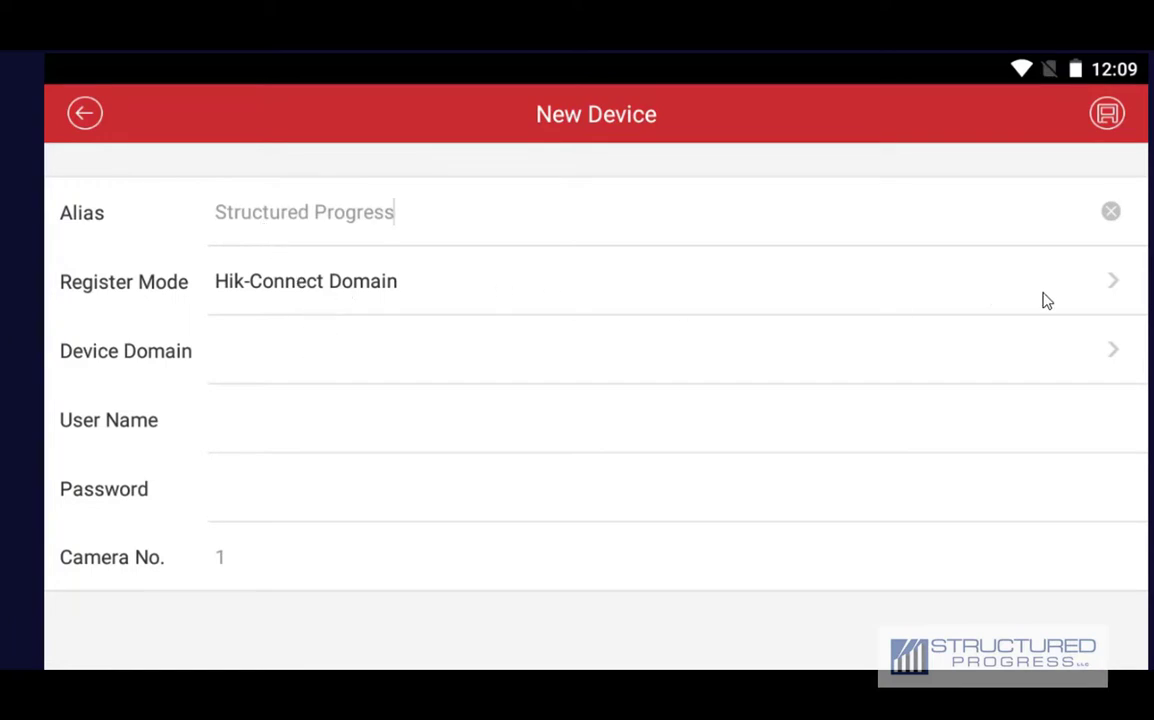
click(1113, 282)
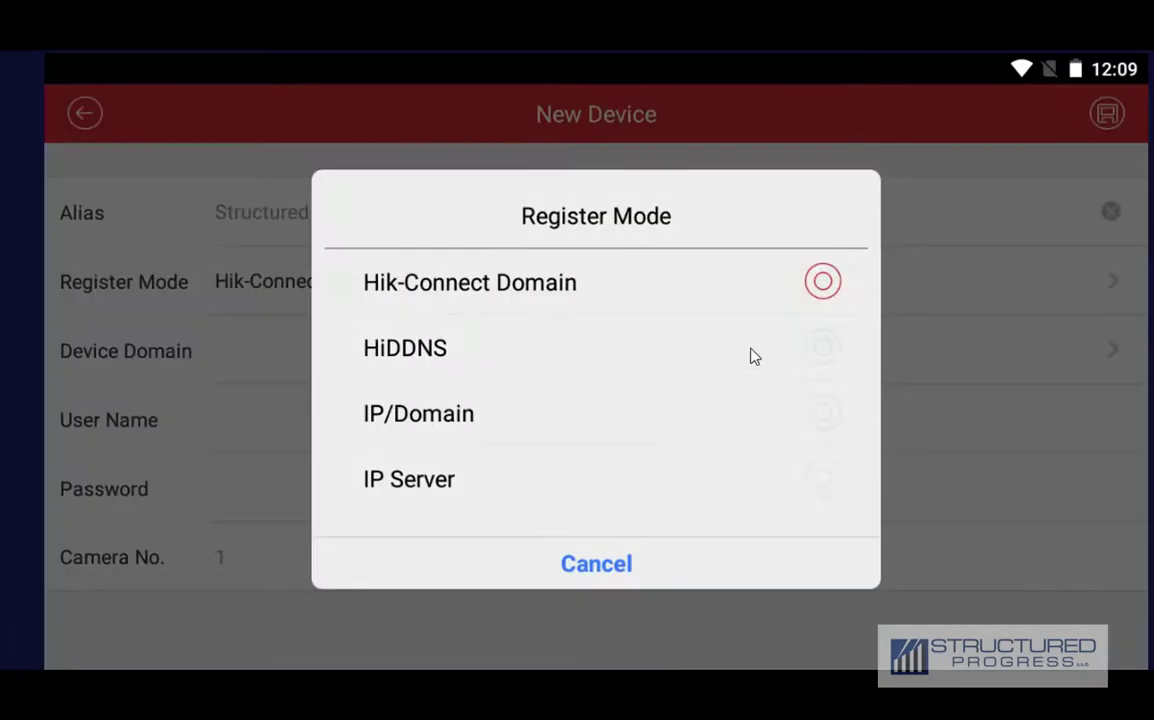
click(830, 424)
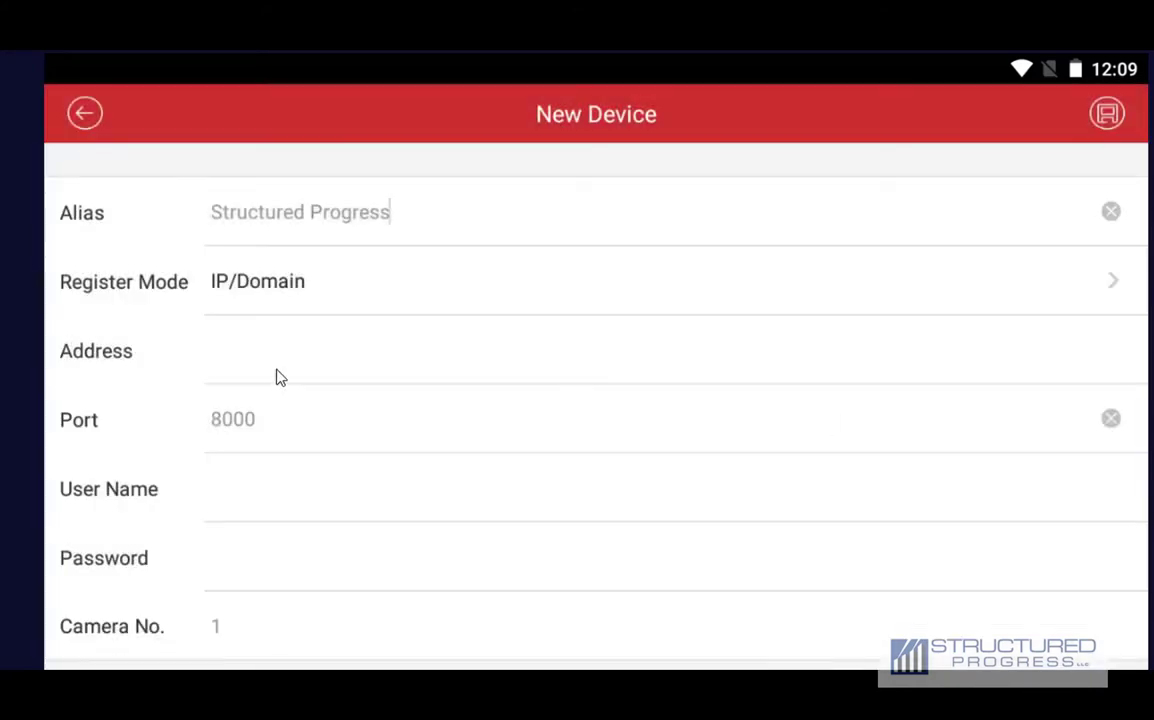
click(280, 377)
text(50.)
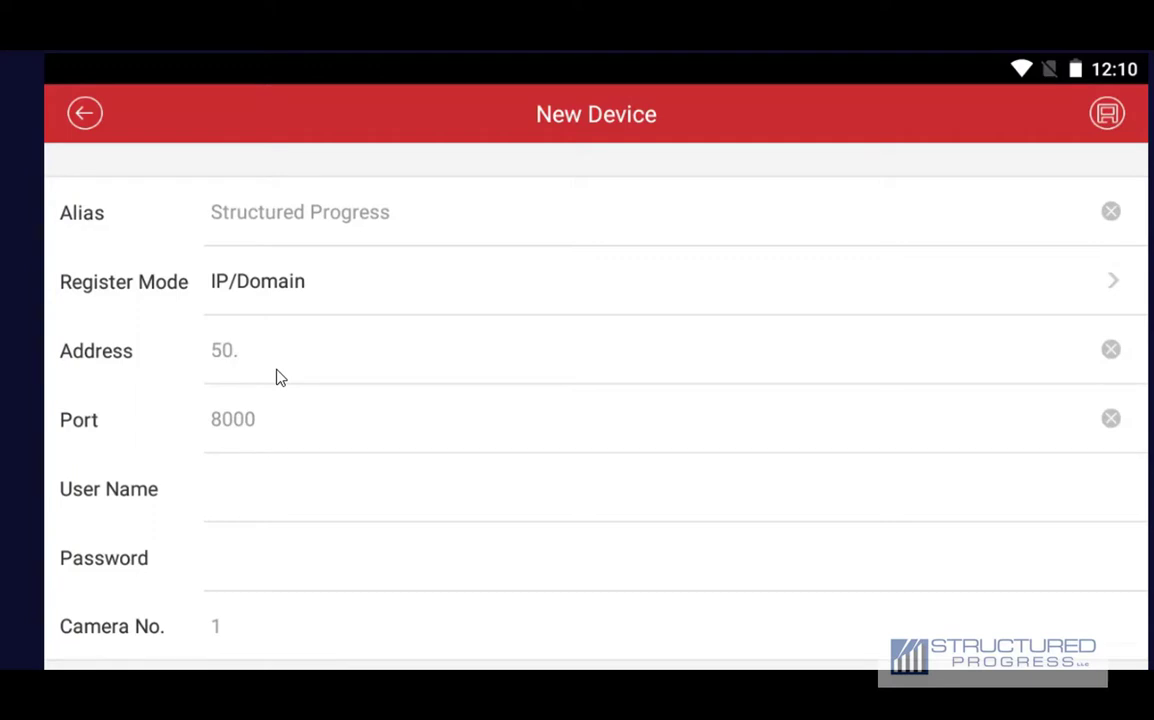
text(74.63.178)
- Change the port from 8000 to 9000, enter the login user name and password, and save
click(472, 434)
key(BackSpace)
key(BackSpace)
key(BackSpace)
key(BackSpace)
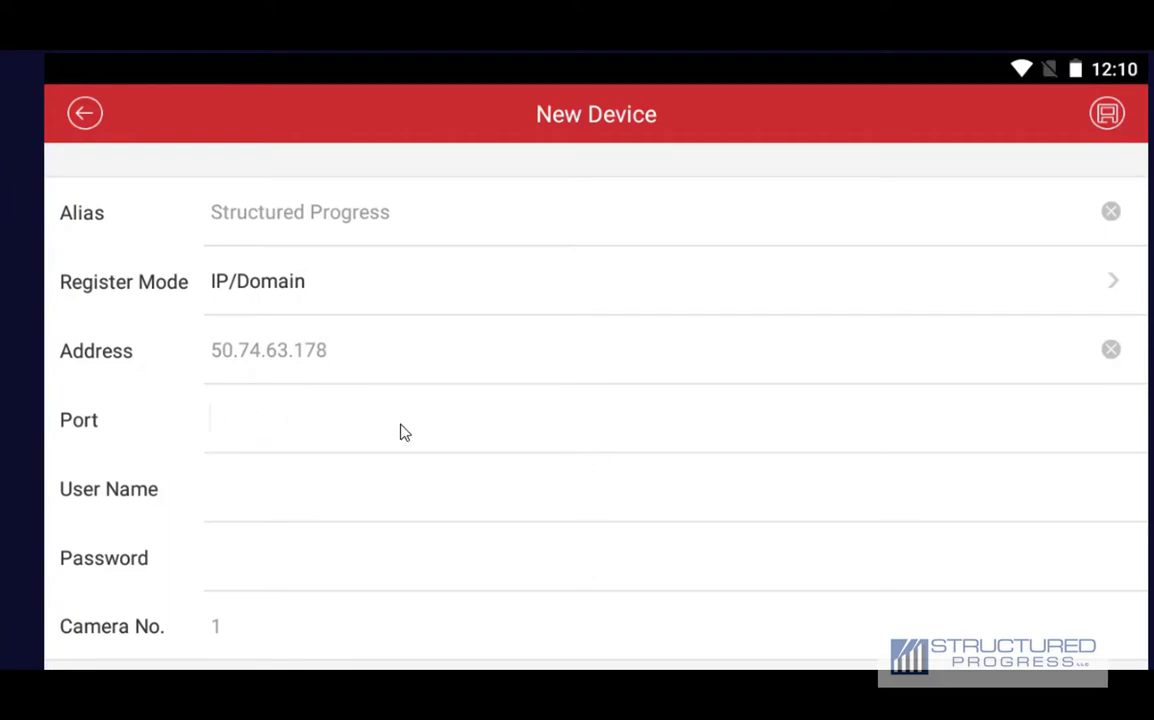
text(9000)
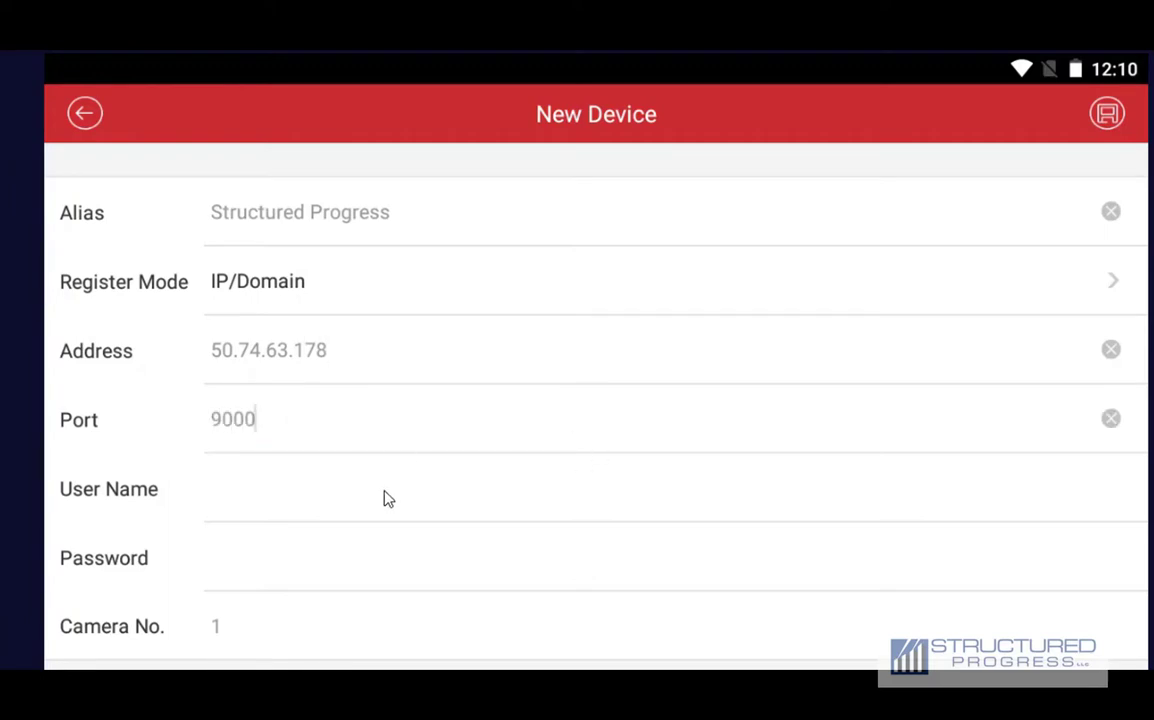
click(387, 498)
text(admin)
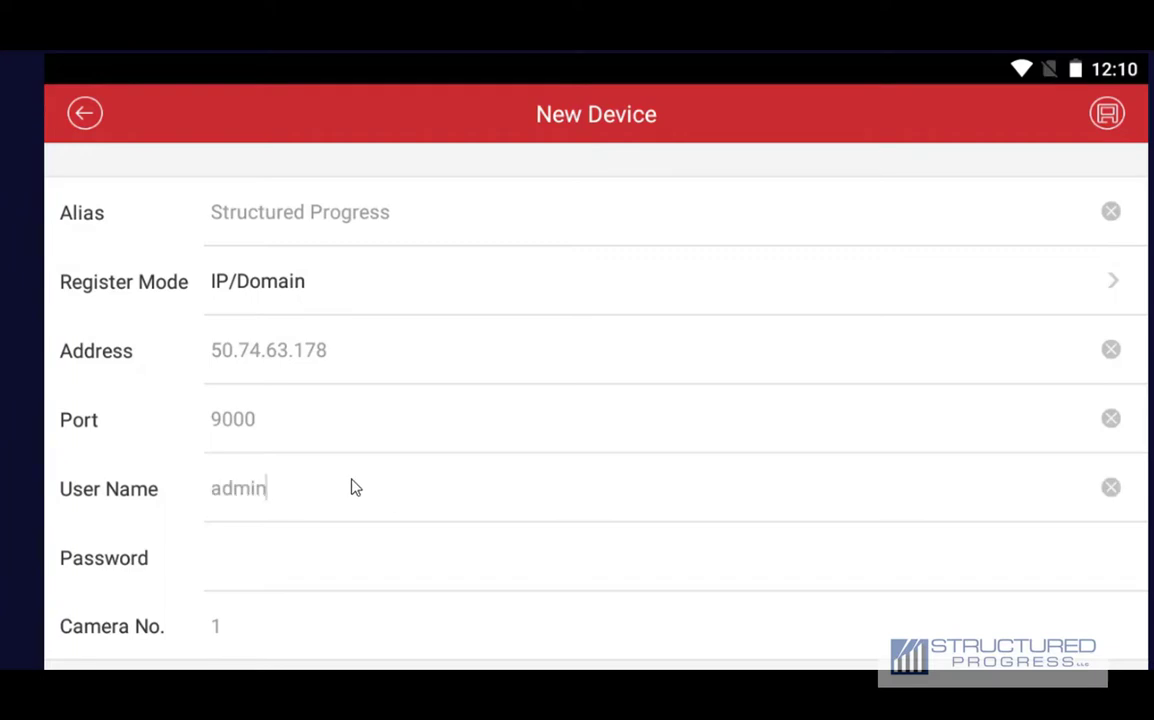
click(397, 571)
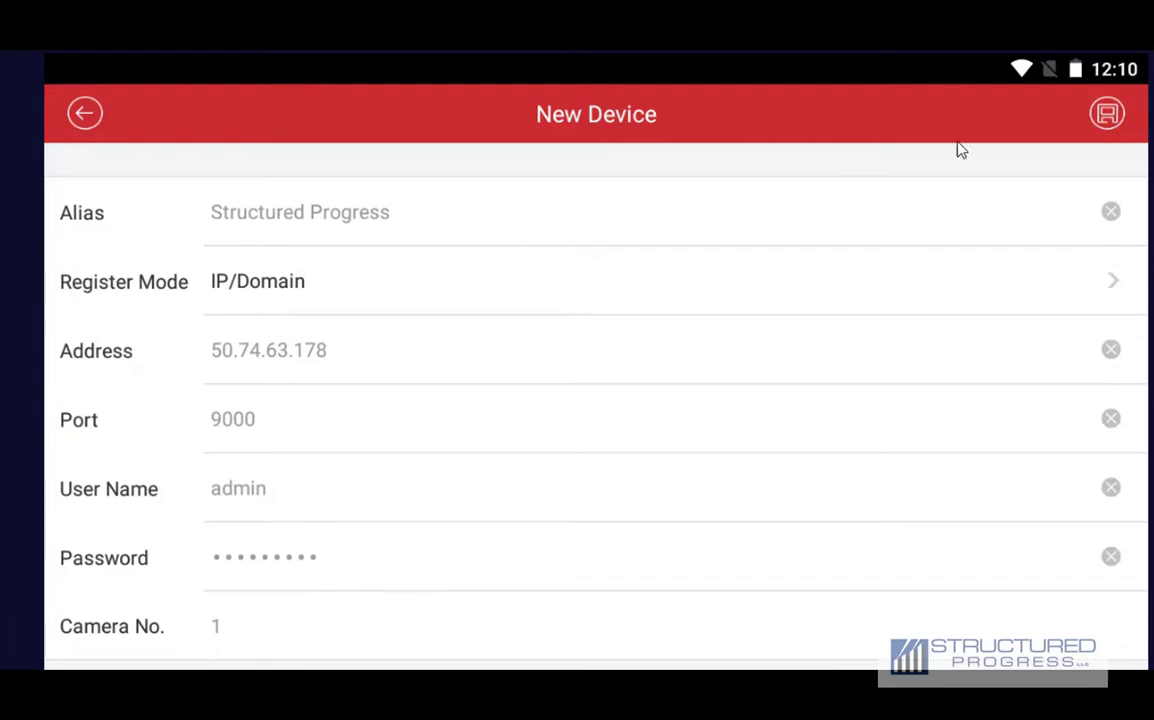
click(1107, 118)
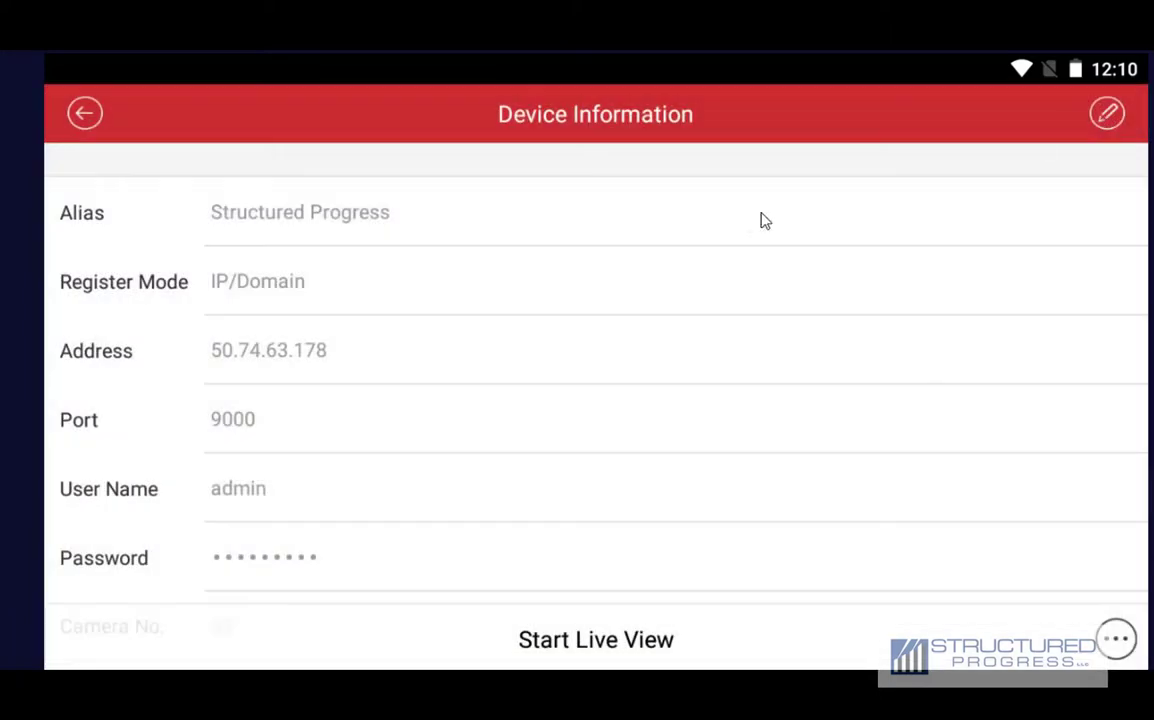
- Start live view of the device's cameras, enlarge the top-left feed, then return to the four-pane grid
scroll(750, 373, down, 1)
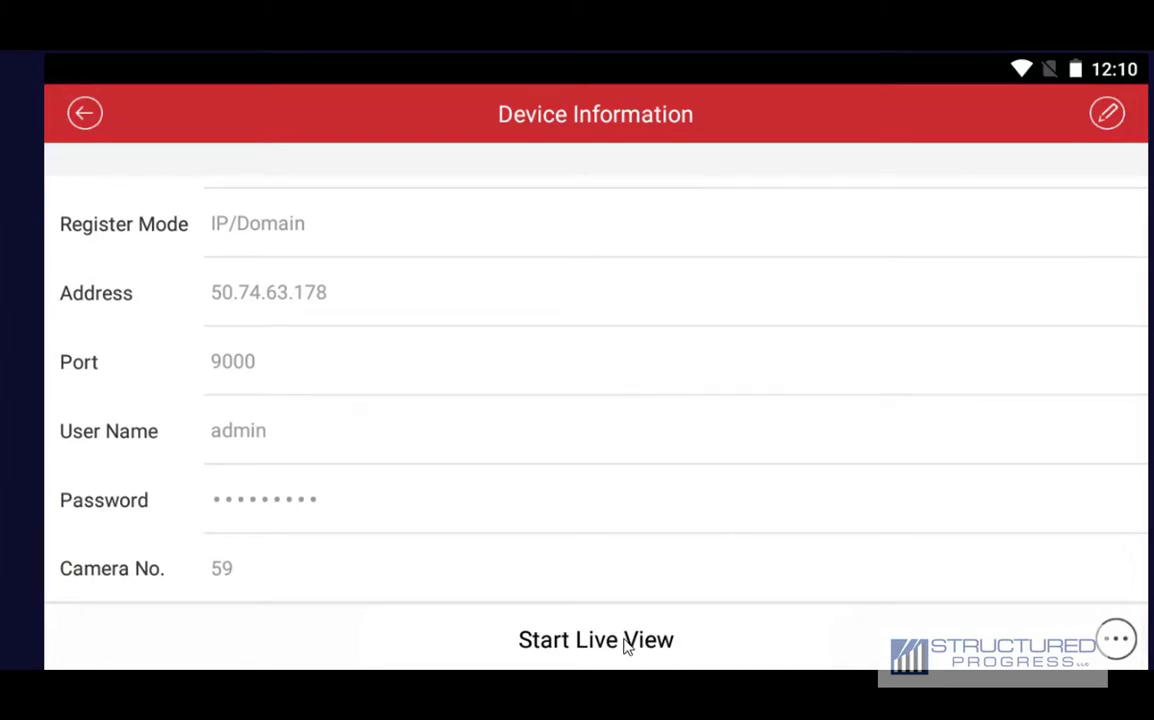
click(626, 646)
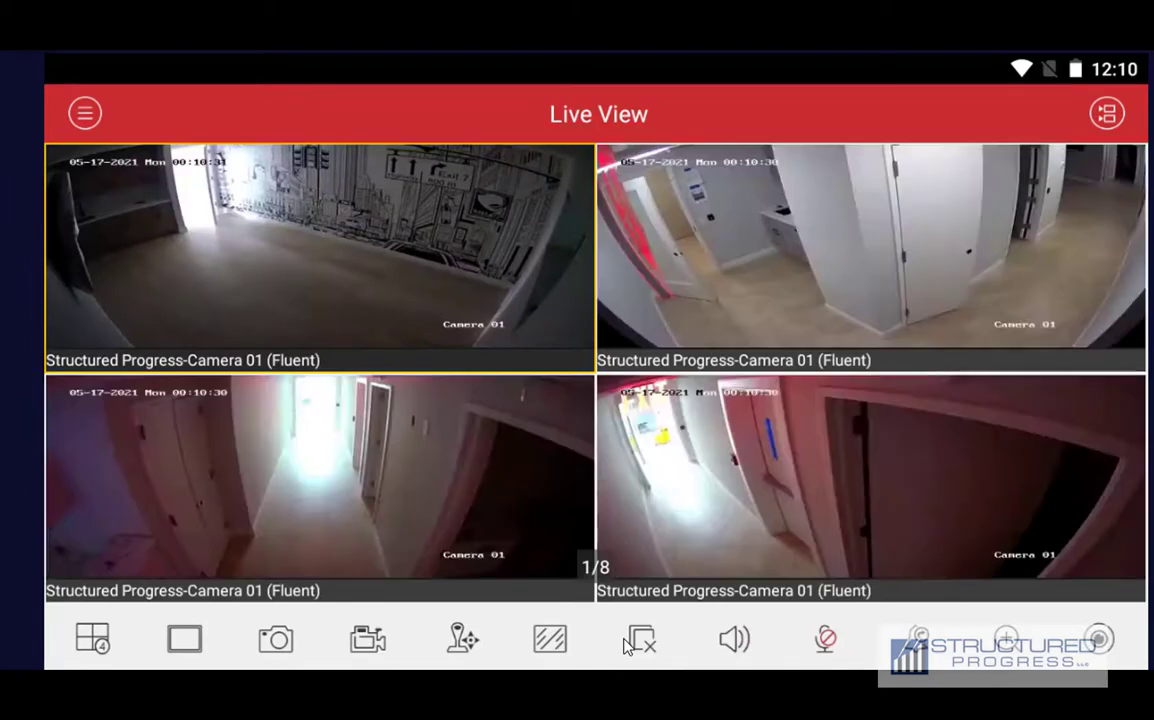
double_click(343, 280)
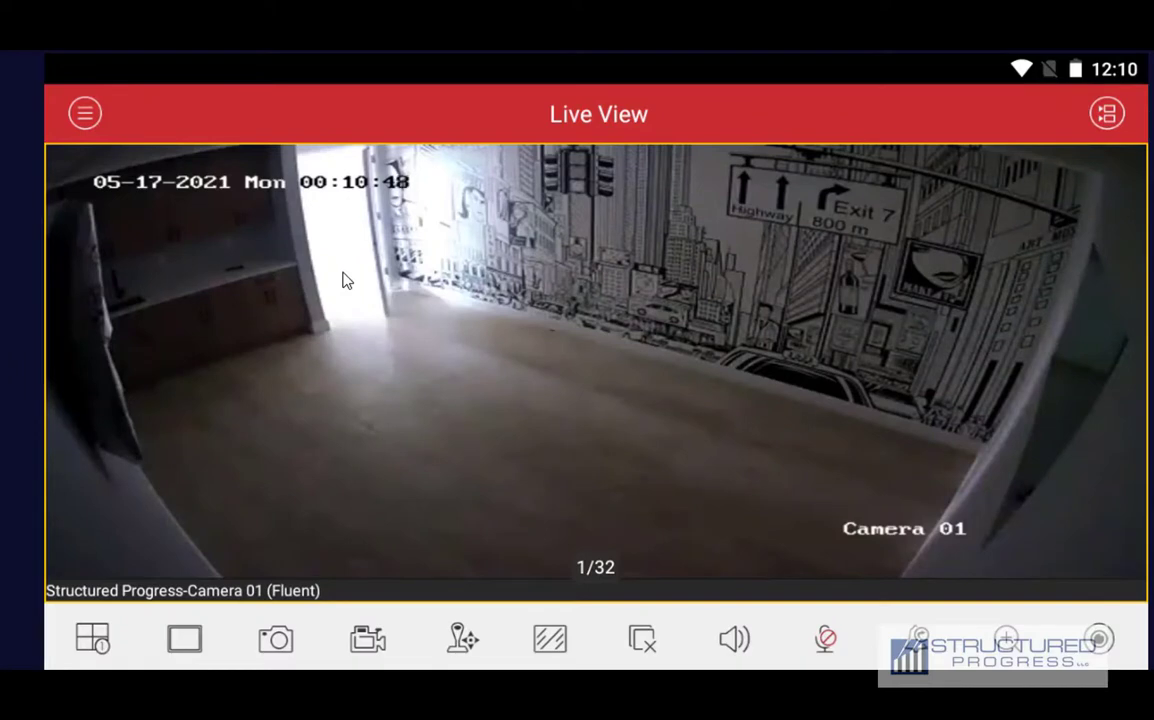
double_click(343, 280)
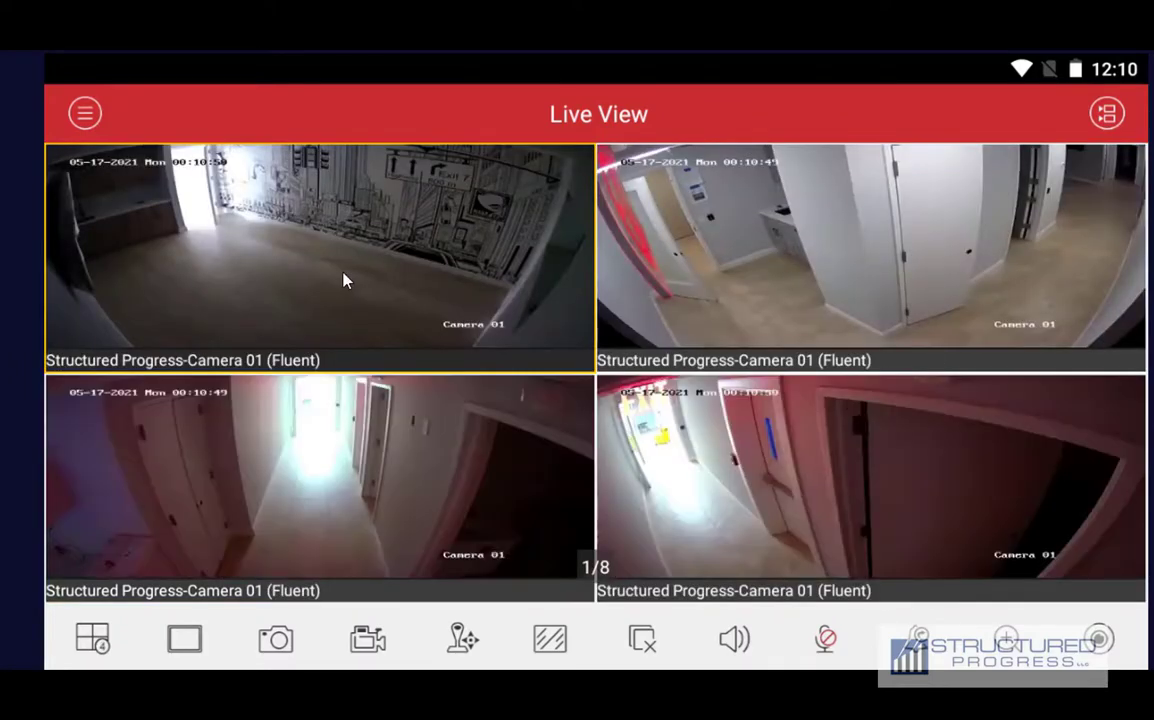
click(93, 638)
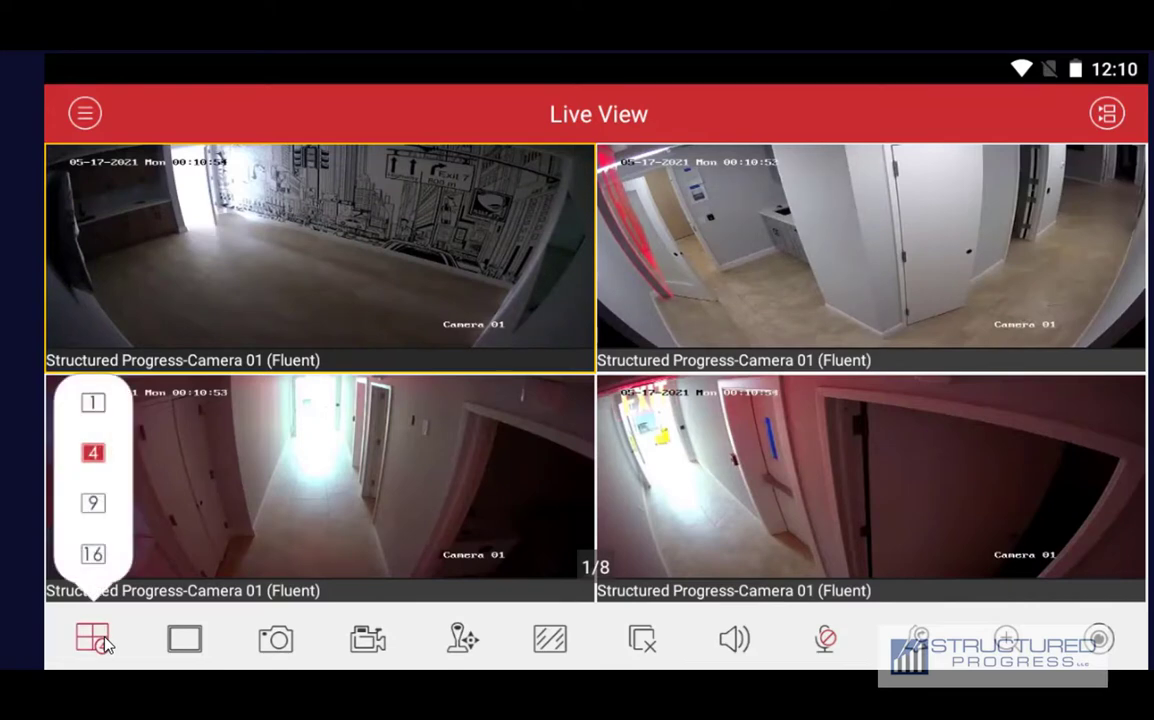
click(92, 558)
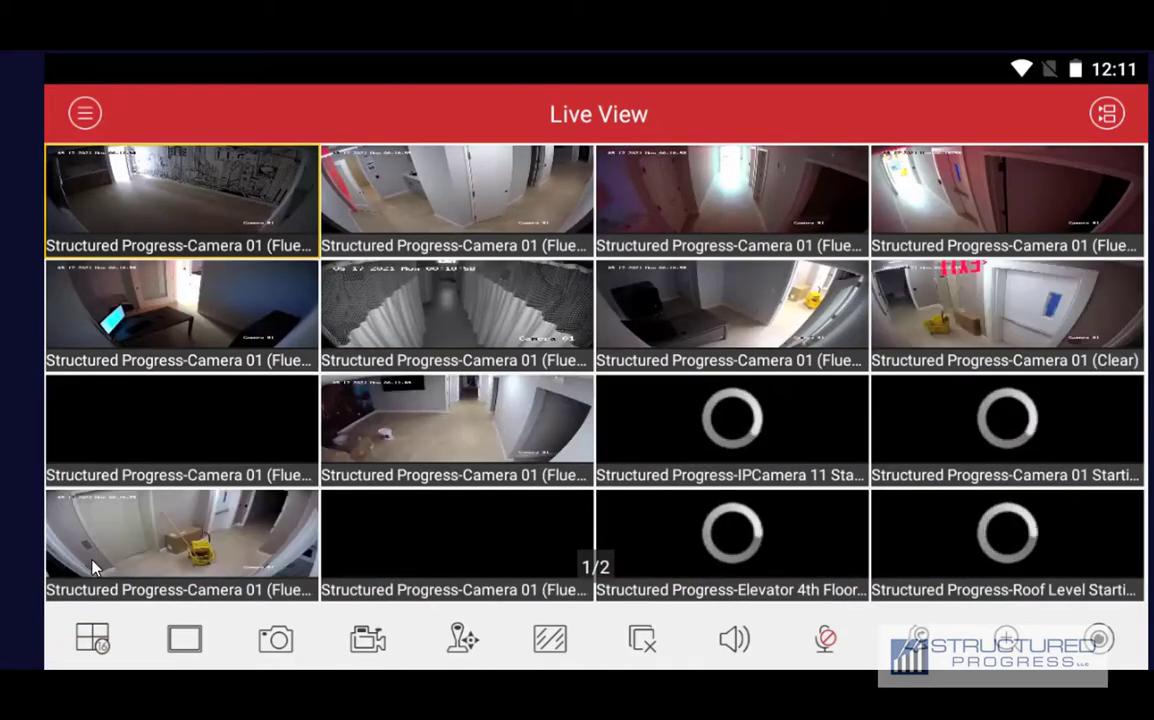
click(92, 640)
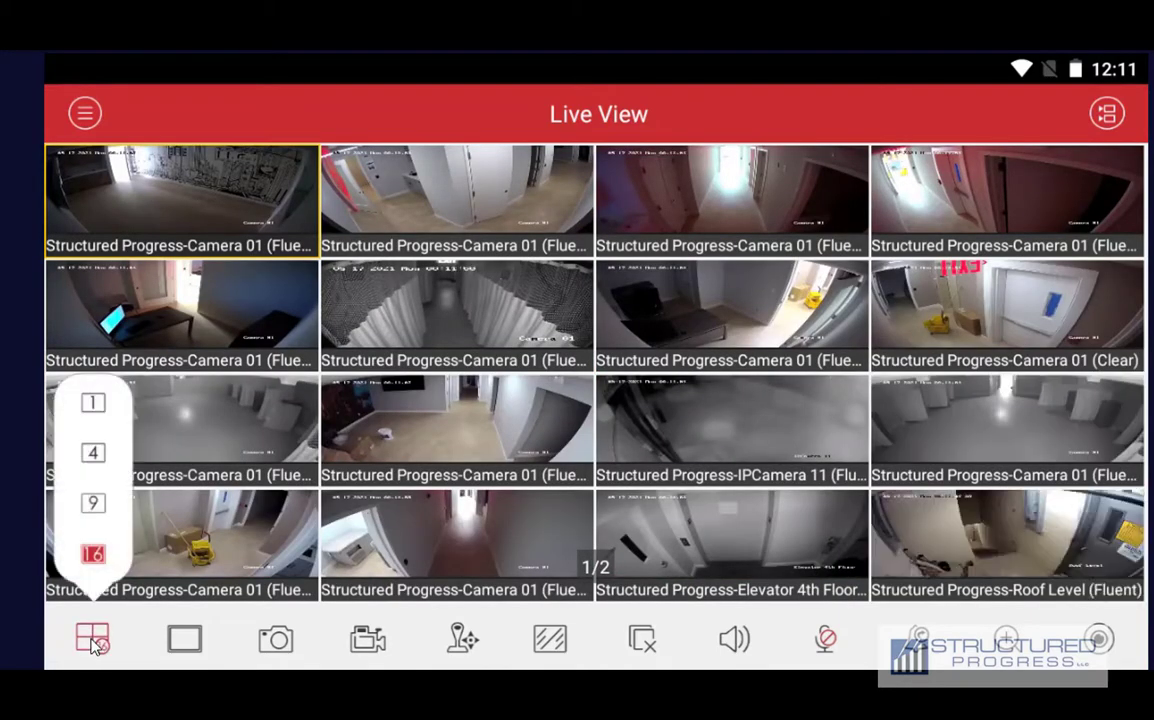
click(95, 453)
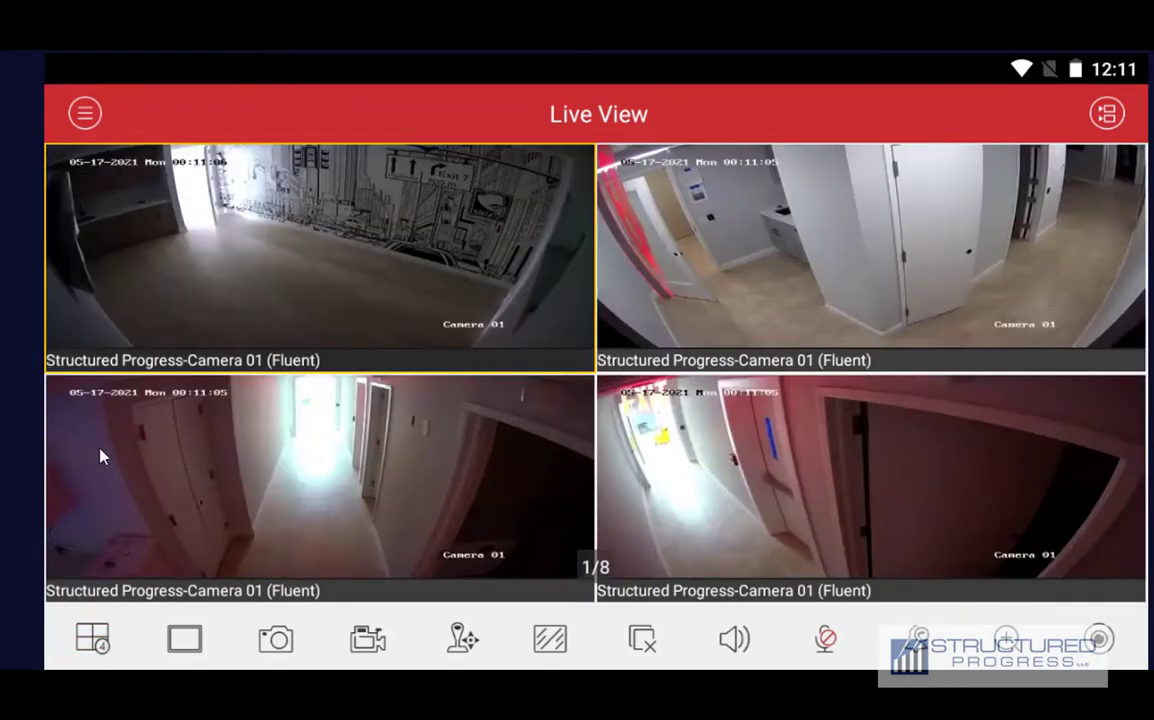
- Enlarge Camera 01, switch its stream from Fluent to Clear quality, and turn on digital zoom
double_click(390, 289)
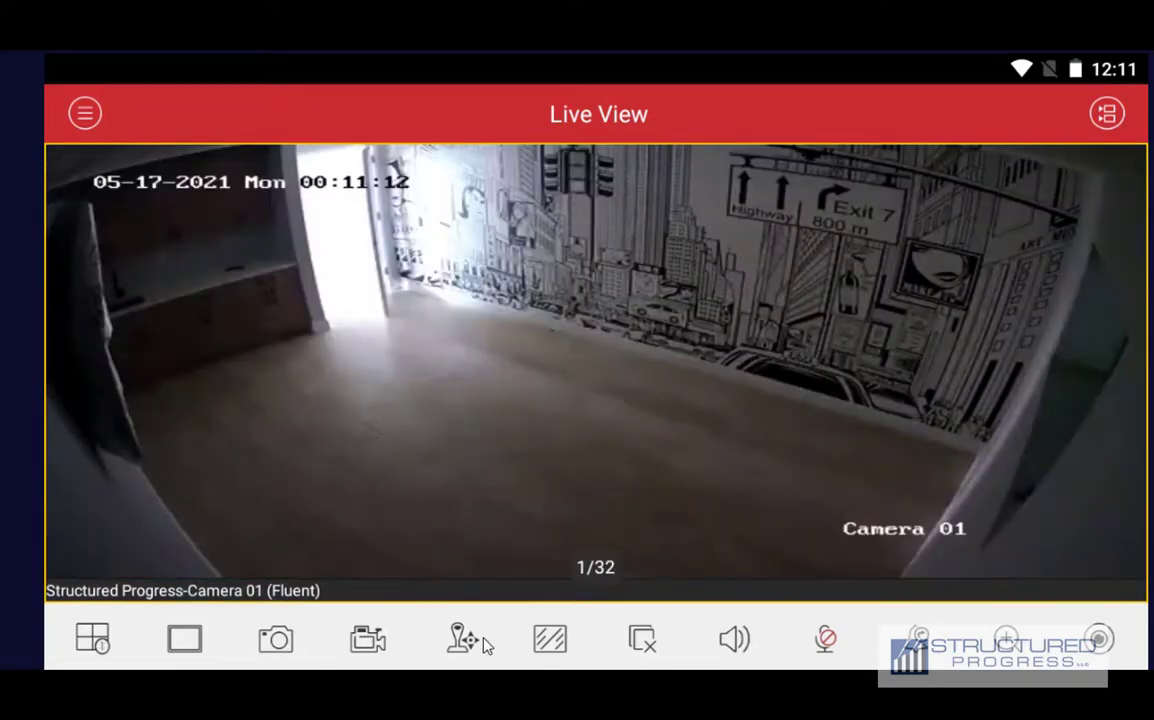
click(551, 640)
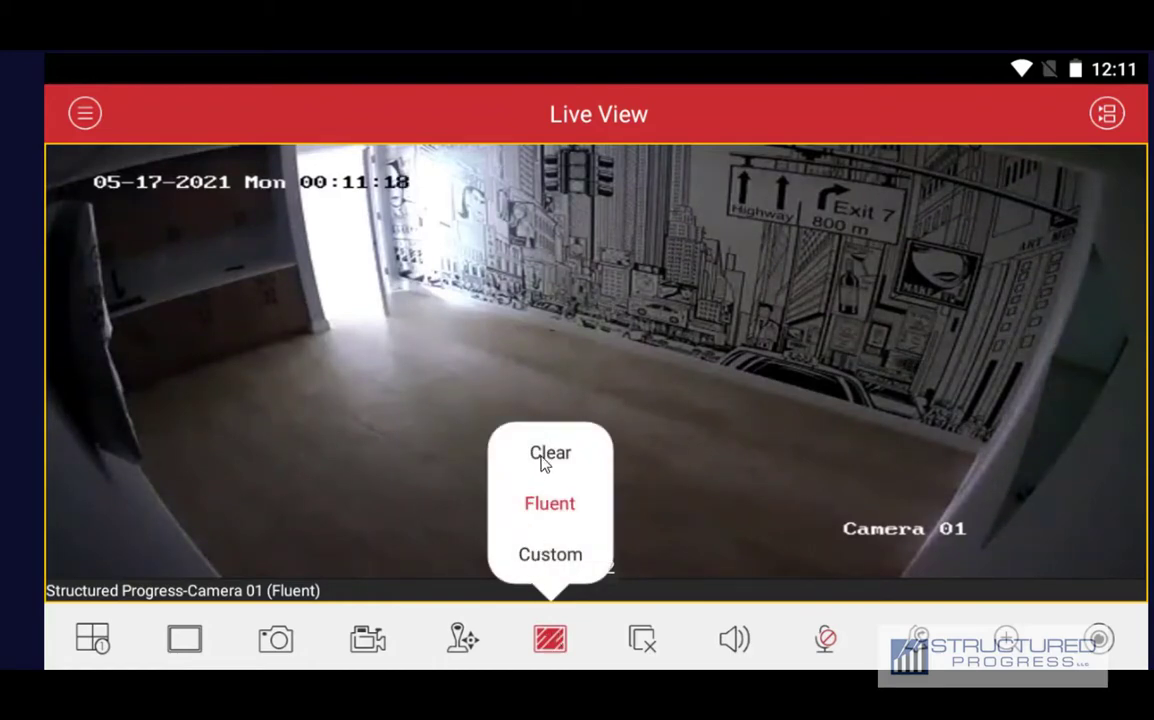
click(542, 458)
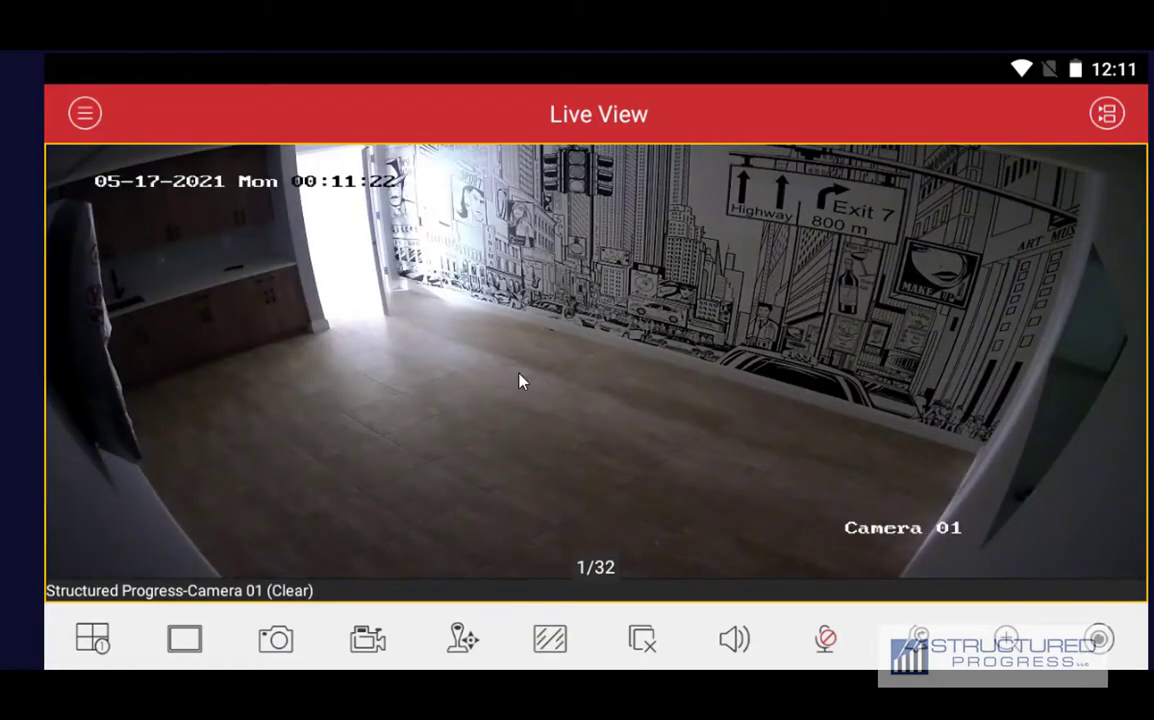
click(1006, 640)
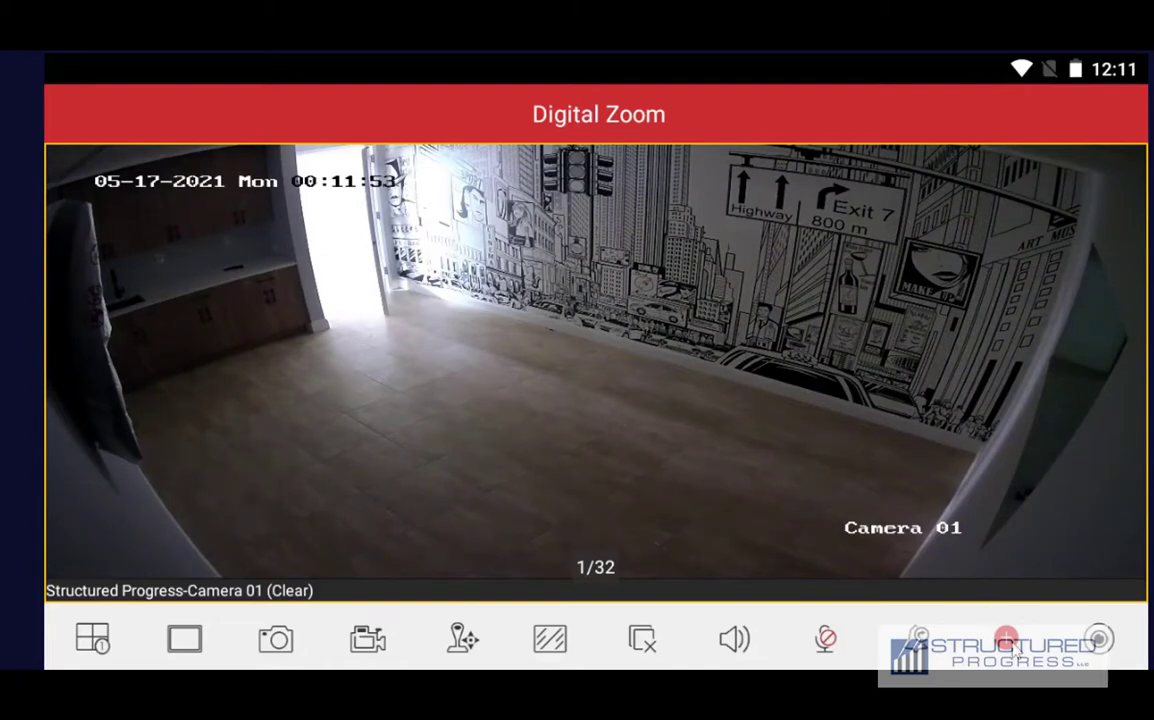
- Zoom into the floor of Camera 01's picture and back out, then turn digital zoom off
double_click(505, 427)
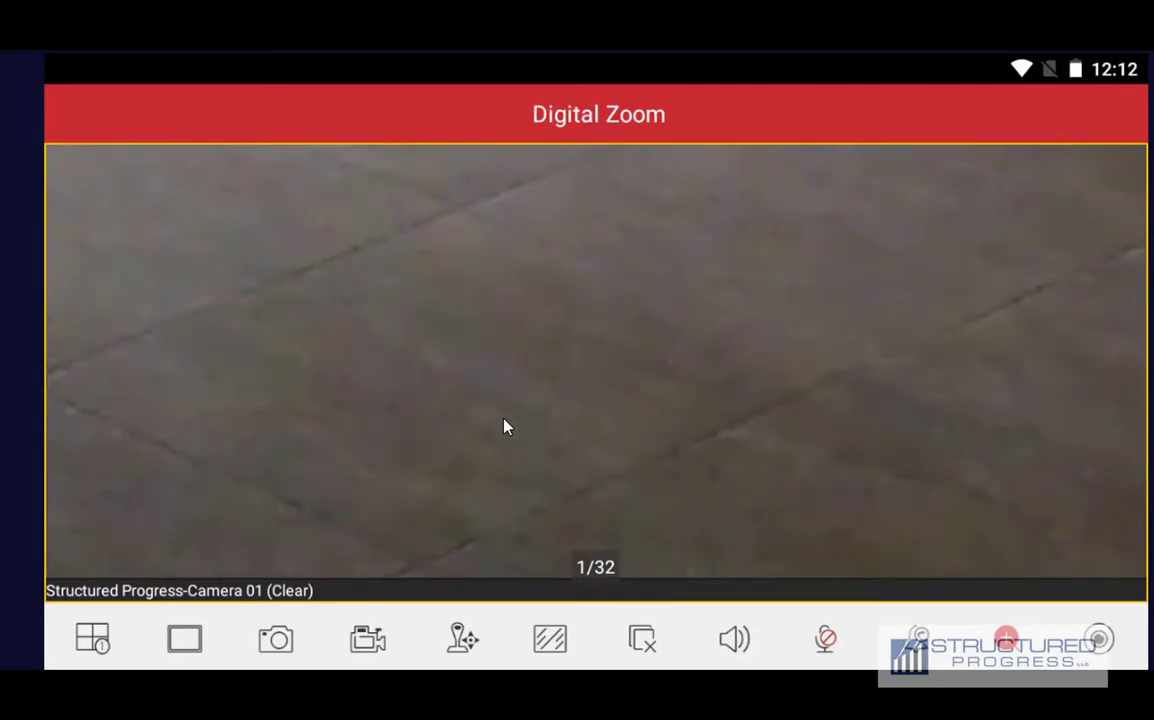
double_click(505, 427)
click(550, 638)
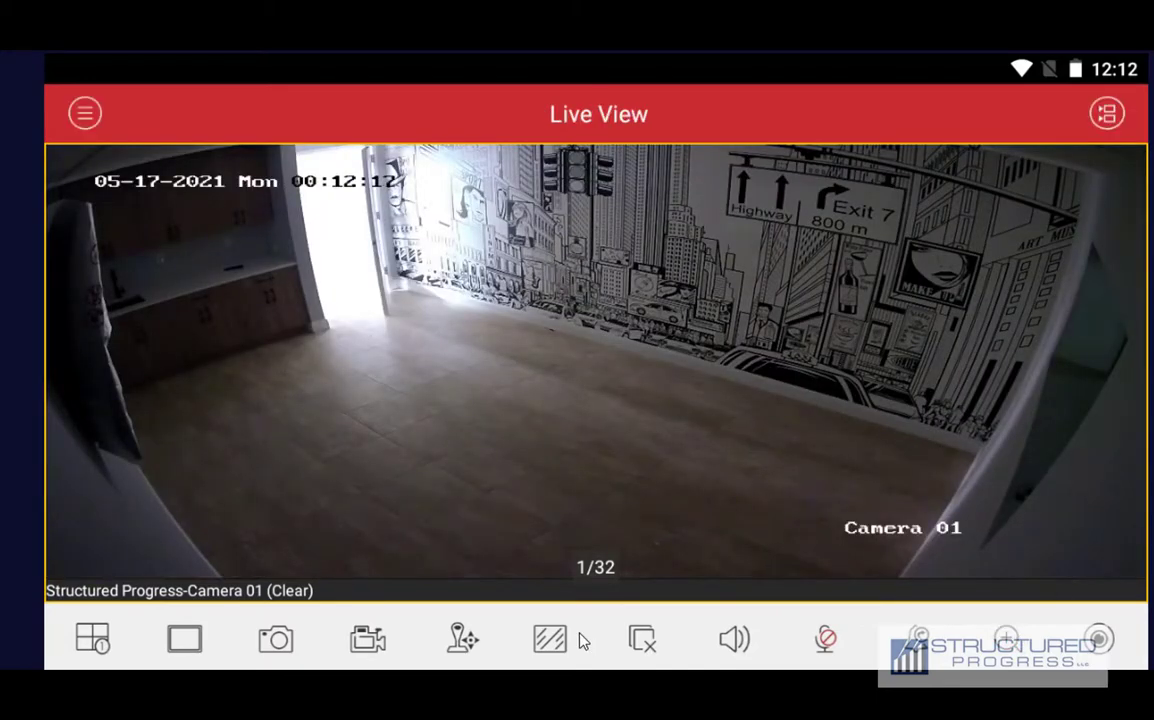
click(1106, 114)
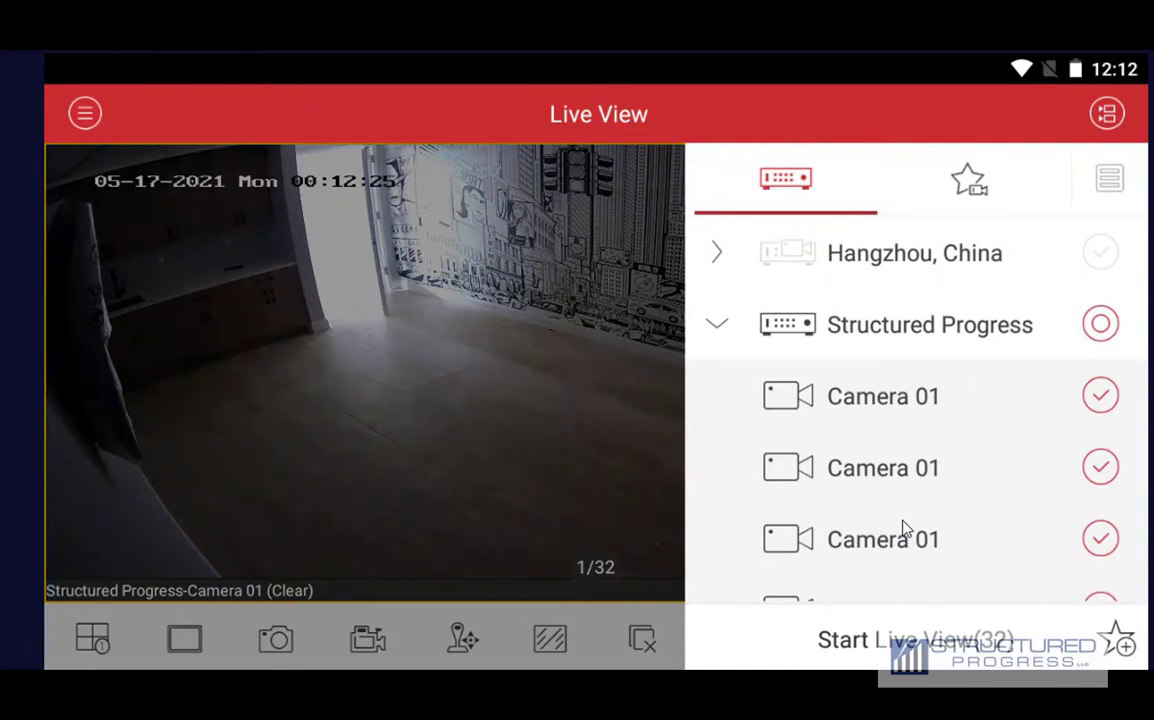
- Uncheck 3rd fl Cooridor, 6th fl Pantry and Main Hall, check 6A Stairs and 6th Fl Cafeteria, then restart live view
scroll(1043, 477, down, 10)
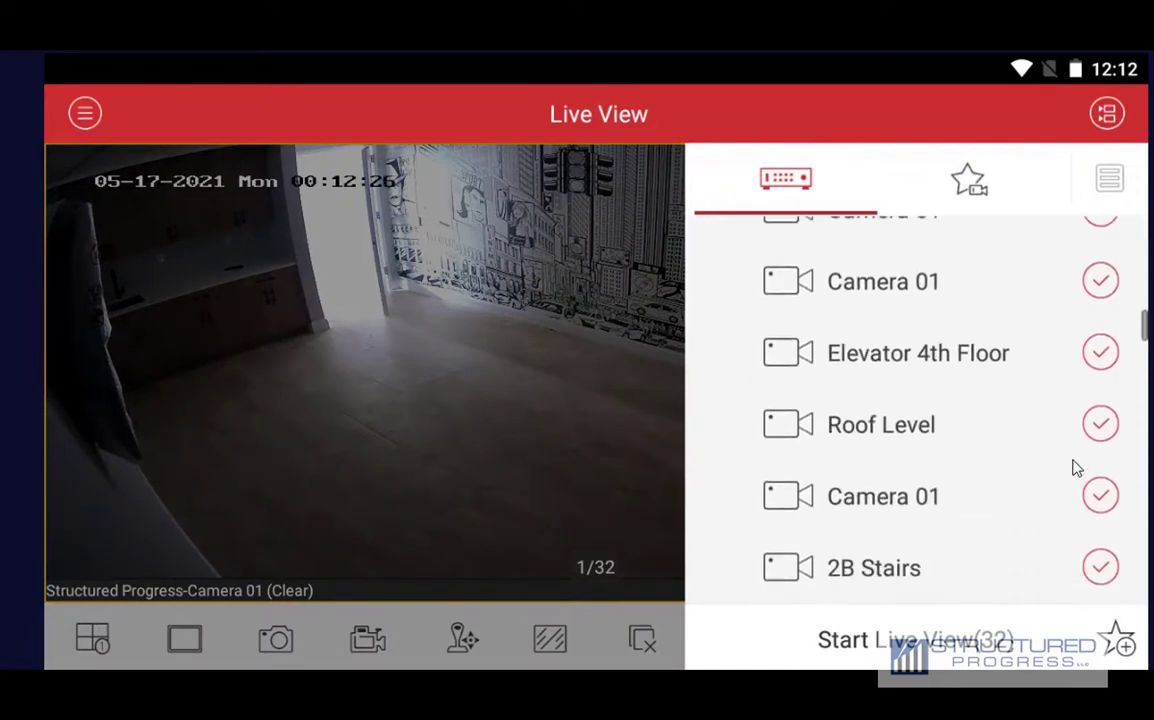
scroll(1074, 463, down, 15)
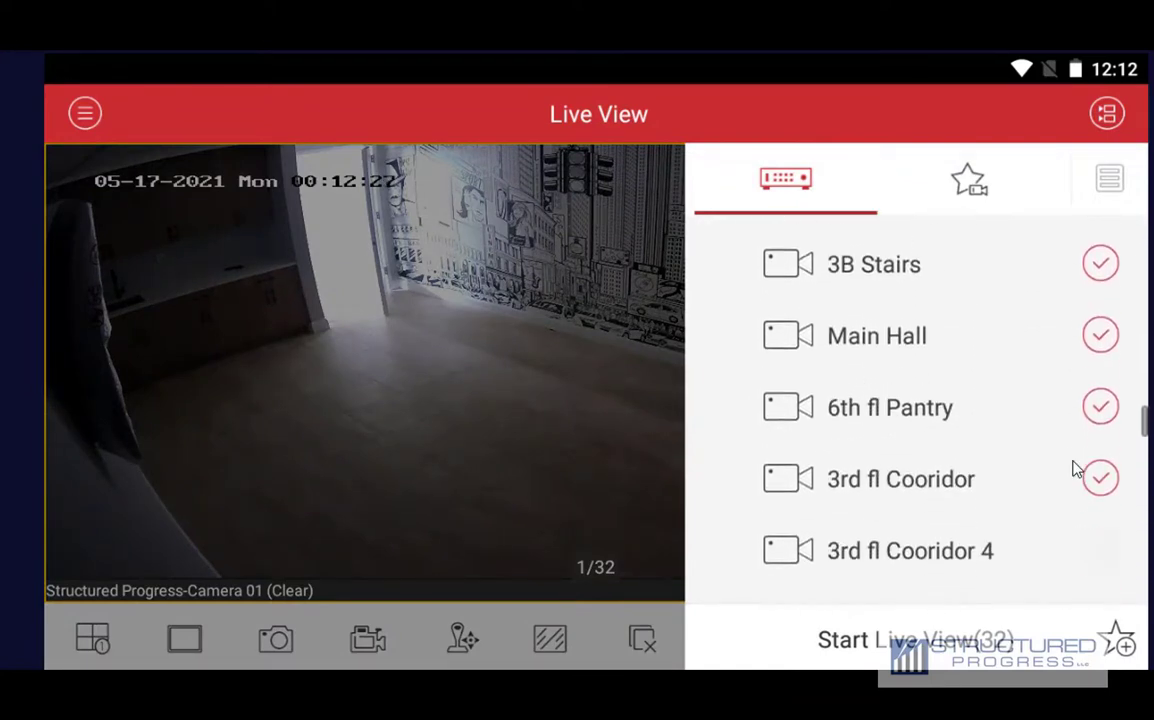
scroll(1075, 470, down, 2)
click(1100, 411)
click(1101, 340)
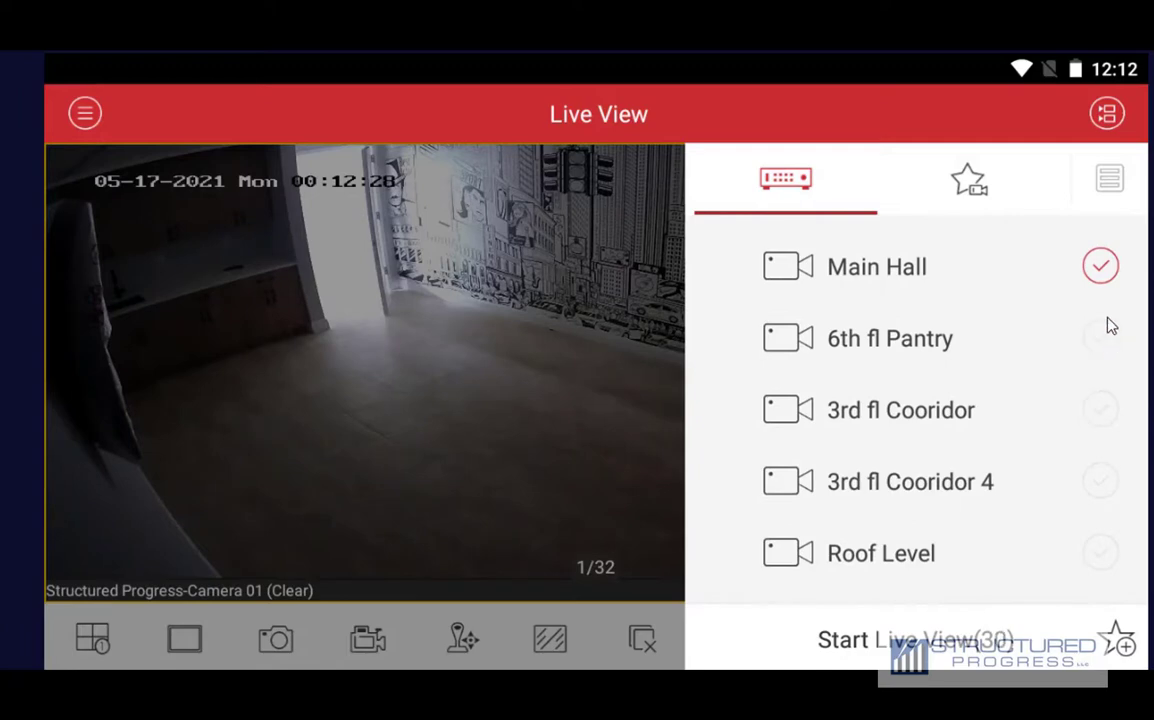
click(1100, 266)
scroll(1092, 420, down, 8)
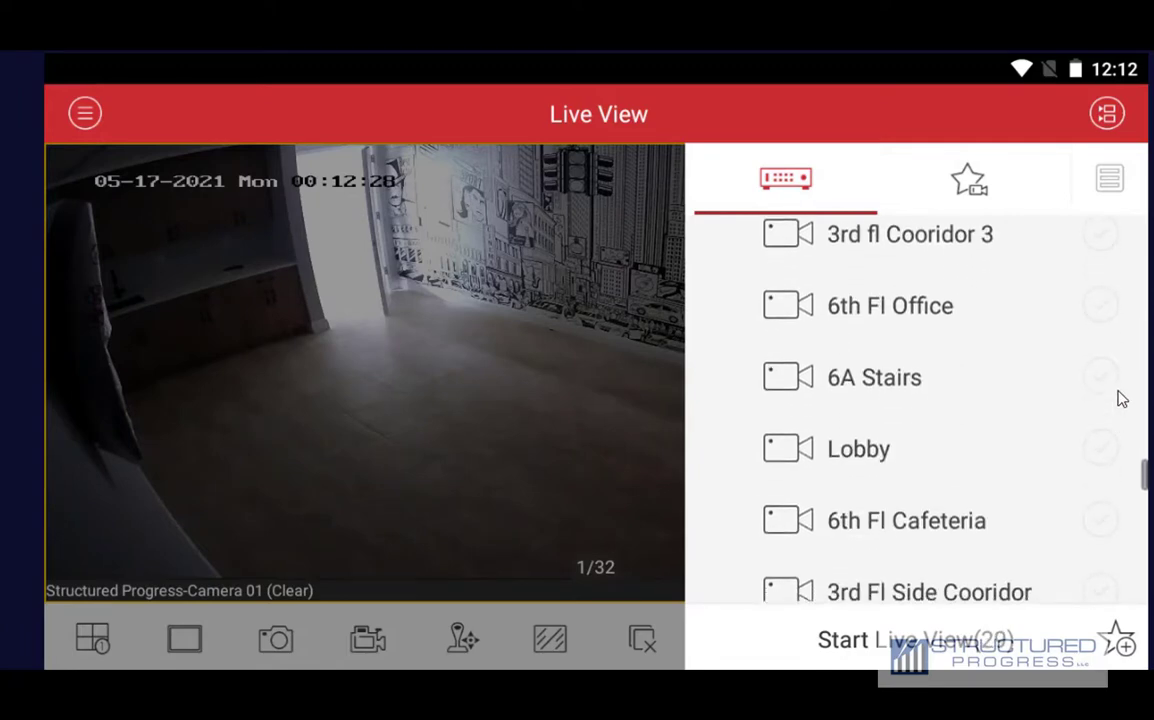
click(1101, 382)
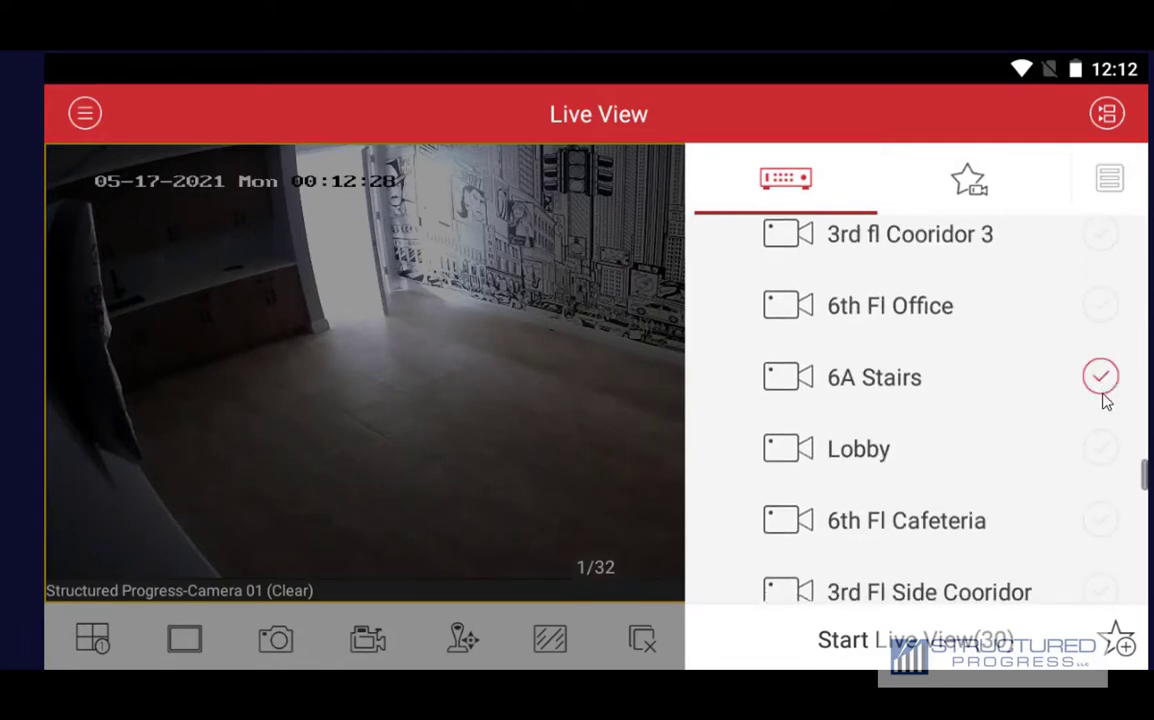
click(1103, 522)
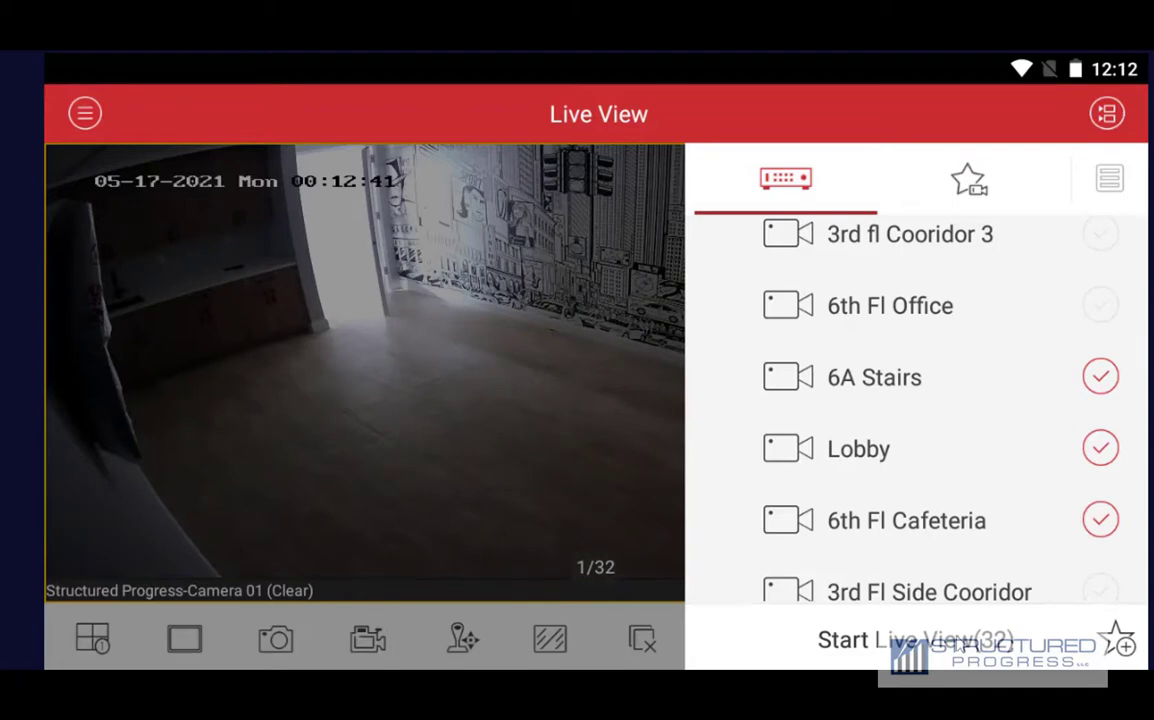
click(915, 640)
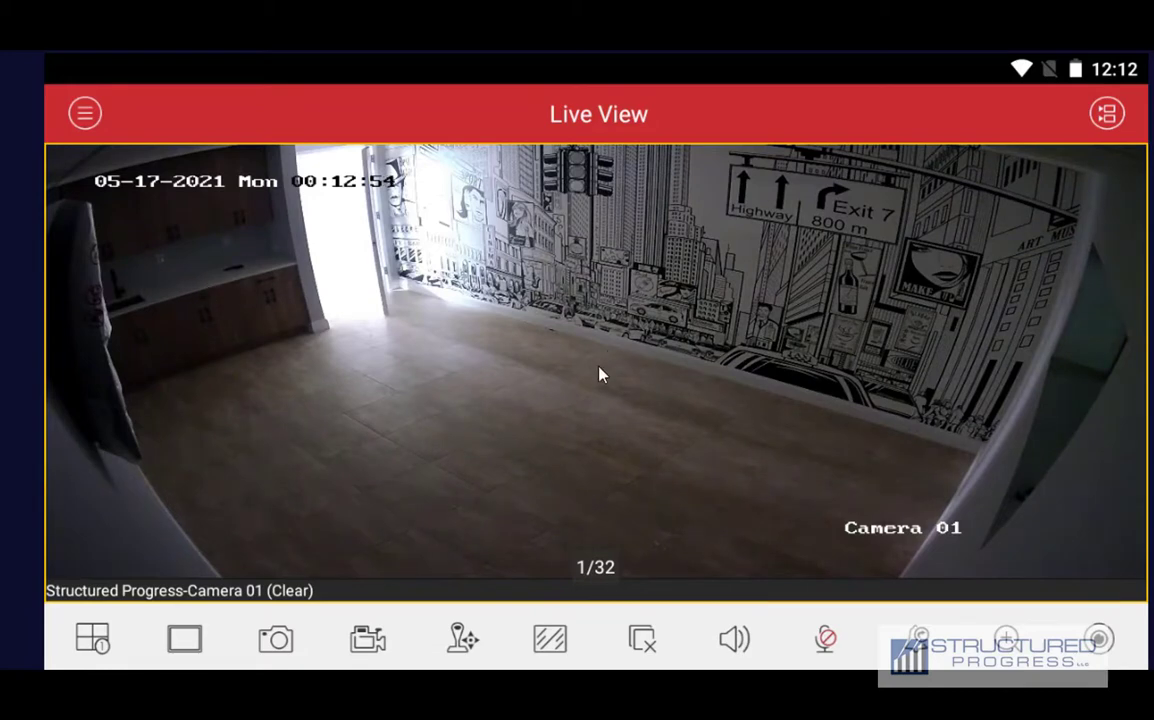
- Switch from Live View to the Remote Playback screen
click(84, 115)
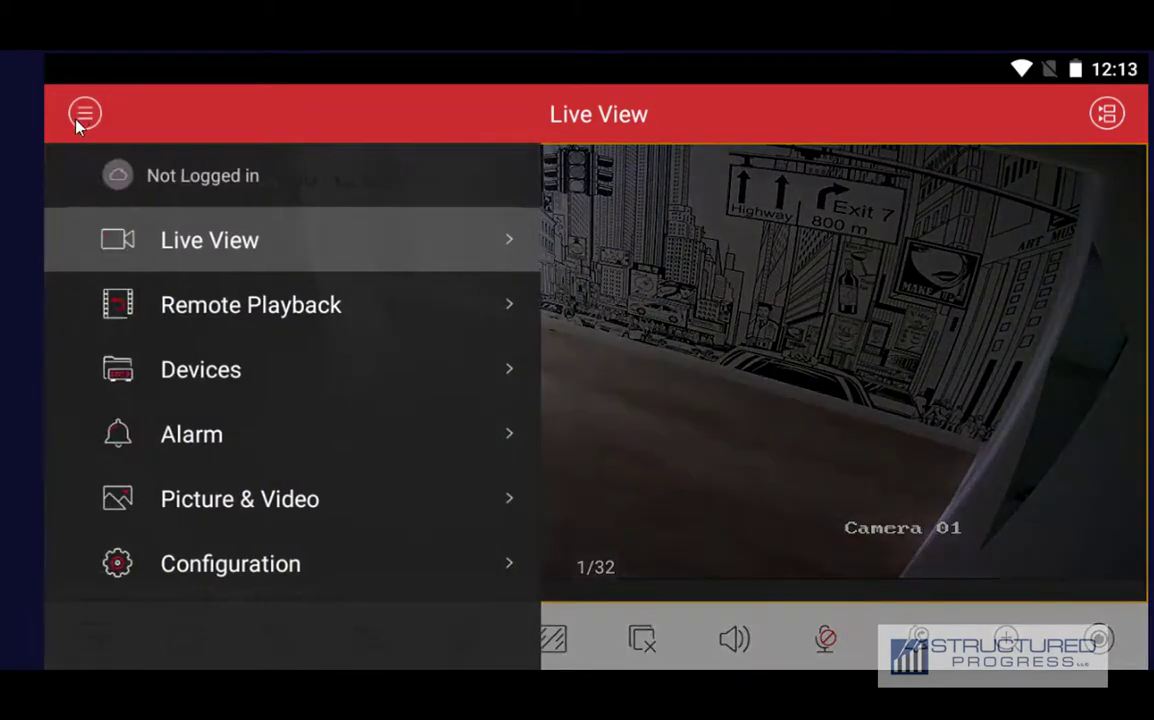
click(172, 313)
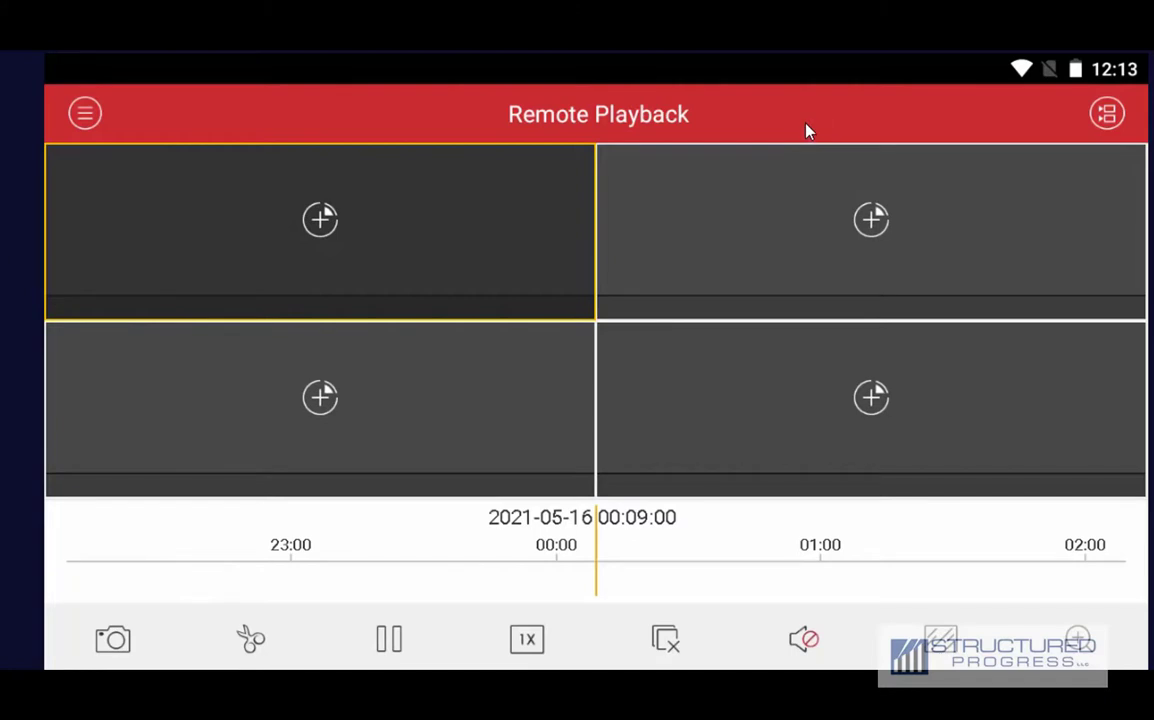
- Select four Camera 01 entries under Structured Progress and start playback in all four panes
click(1104, 116)
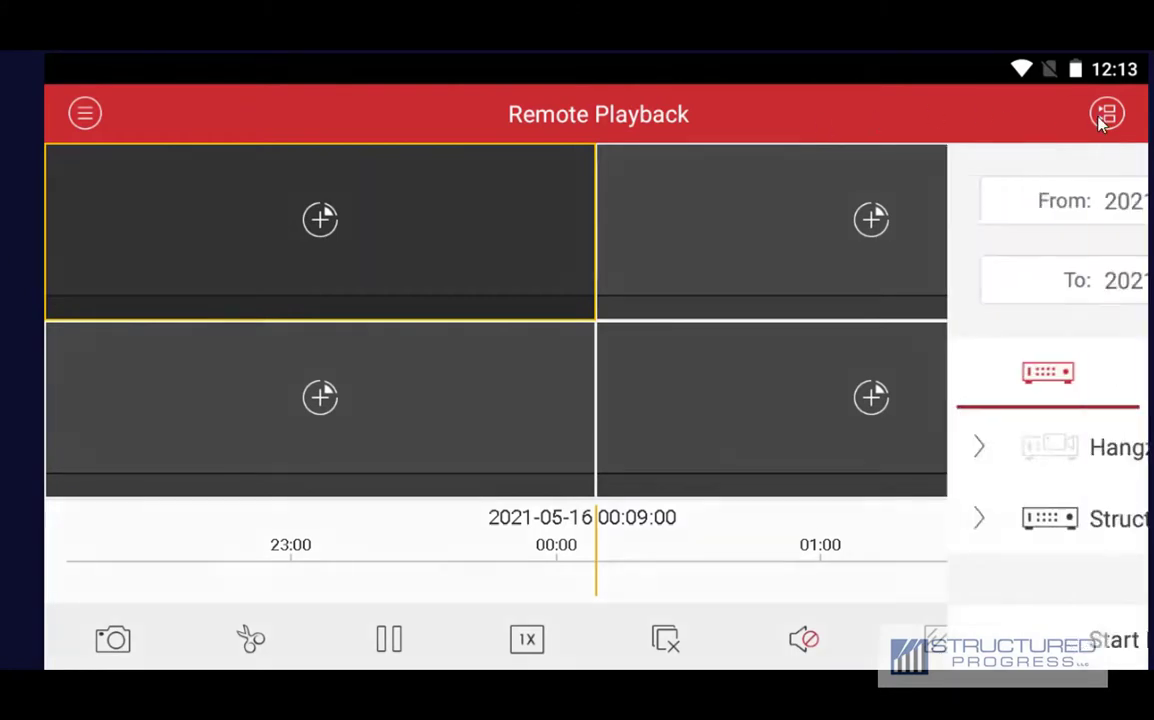
click(729, 529)
scroll(953, 497, down, 3)
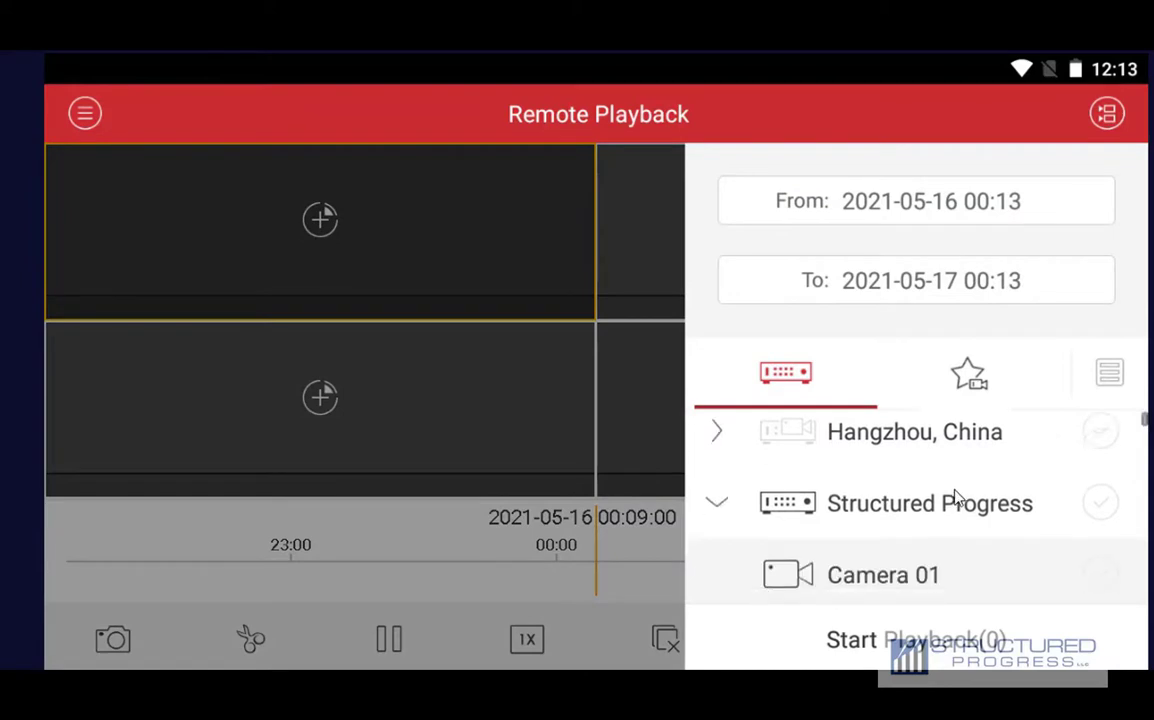
click(1098, 455)
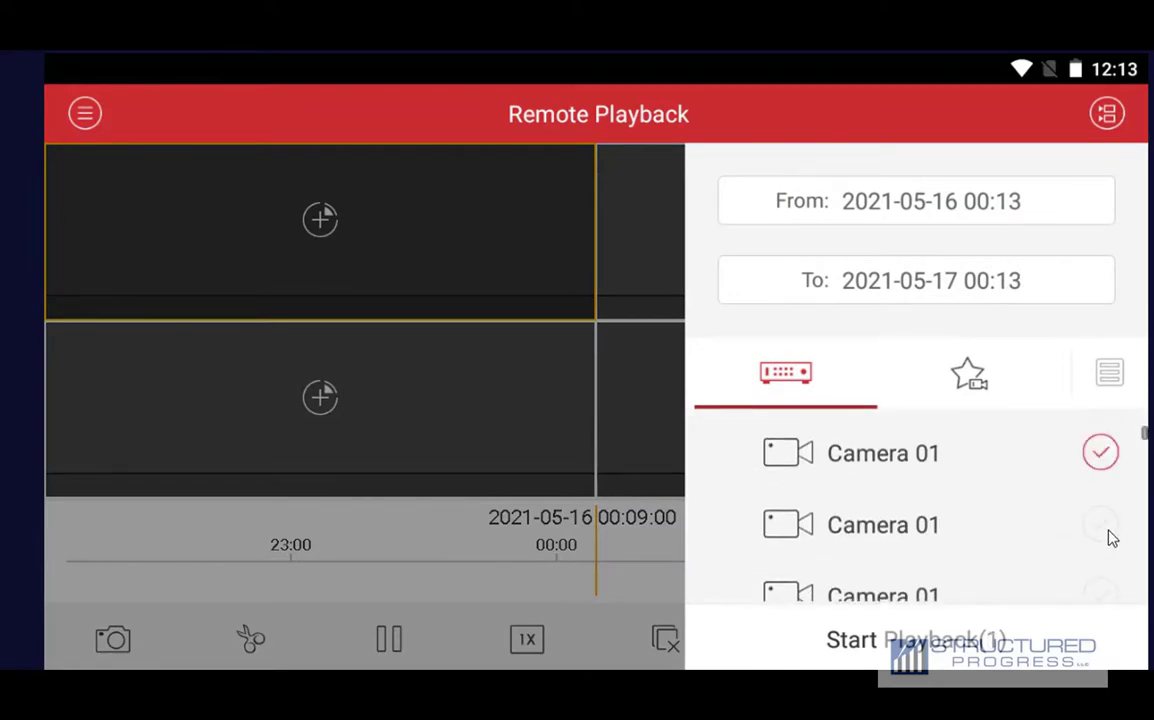
click(1110, 528)
click(1112, 597)
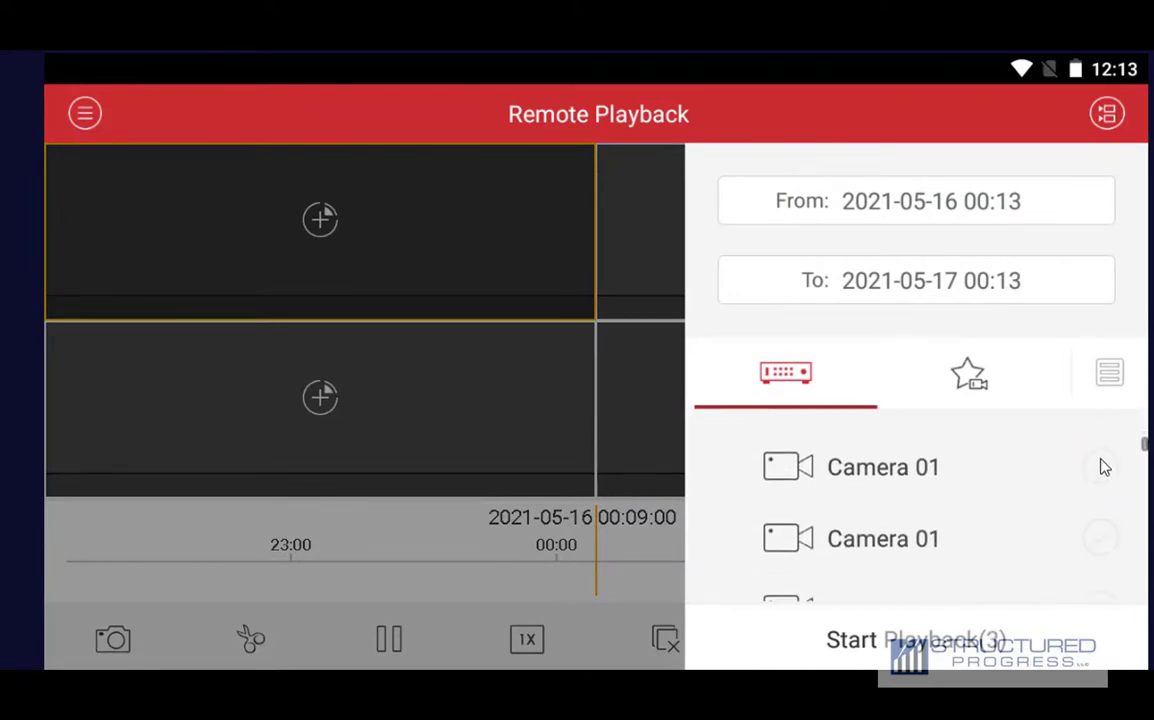
click(1101, 466)
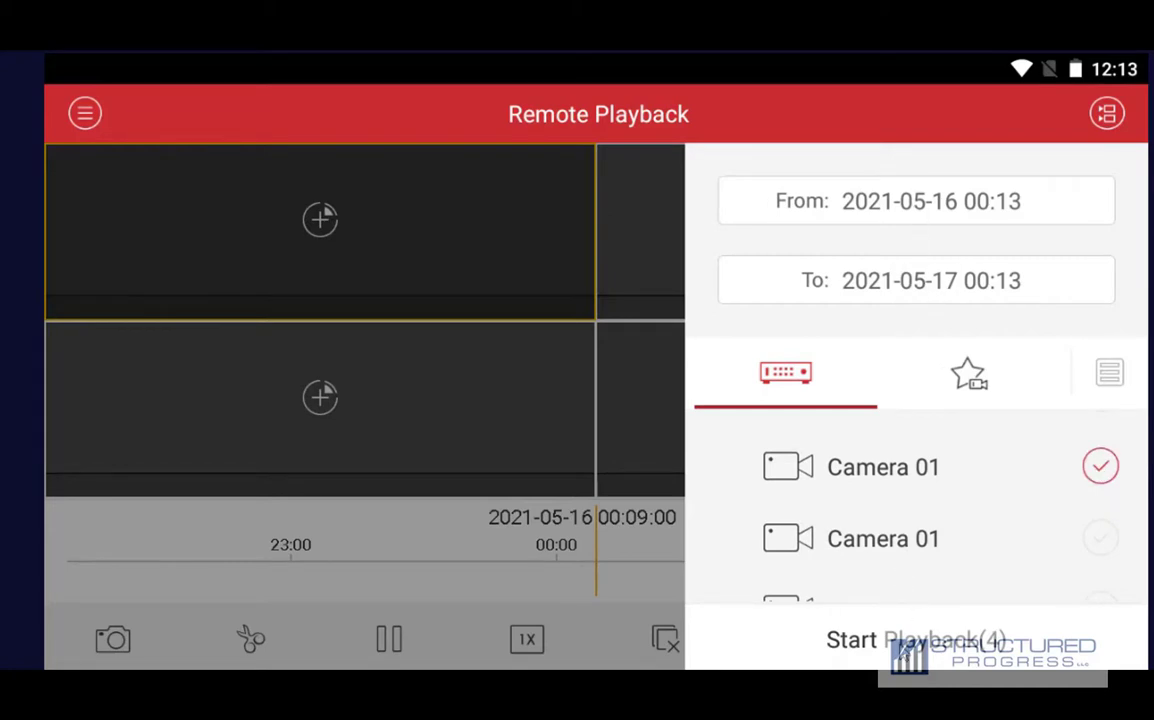
click(830, 640)
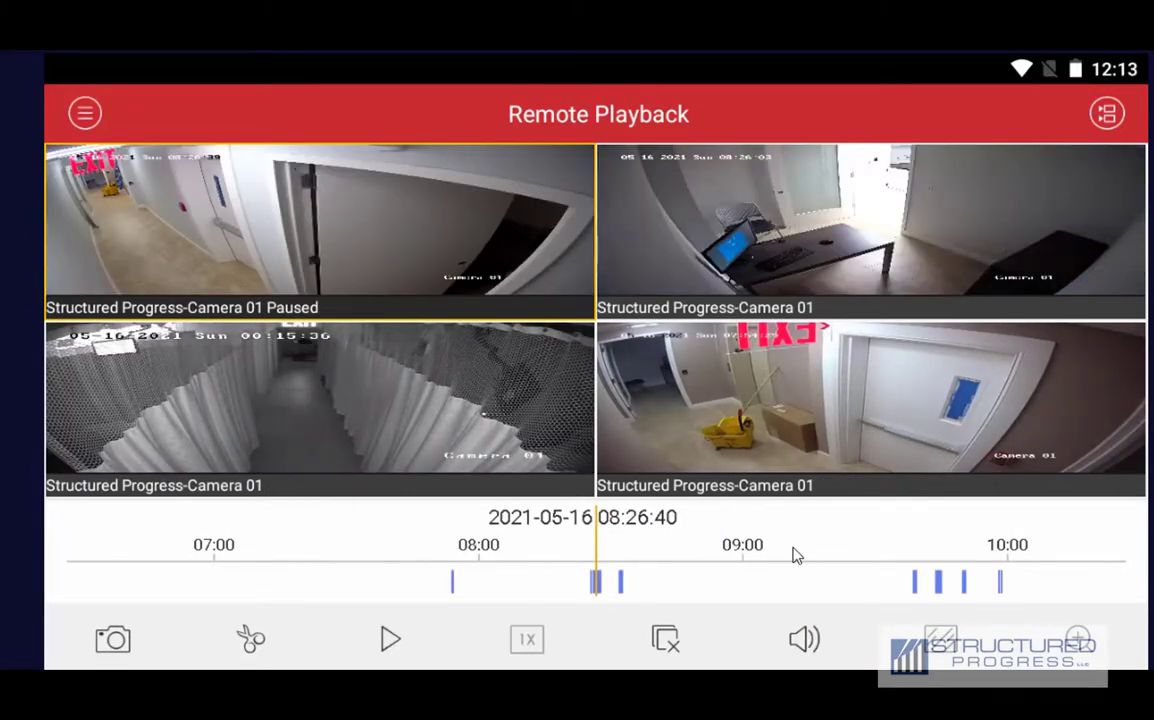
drag(853, 528, 533, 556)
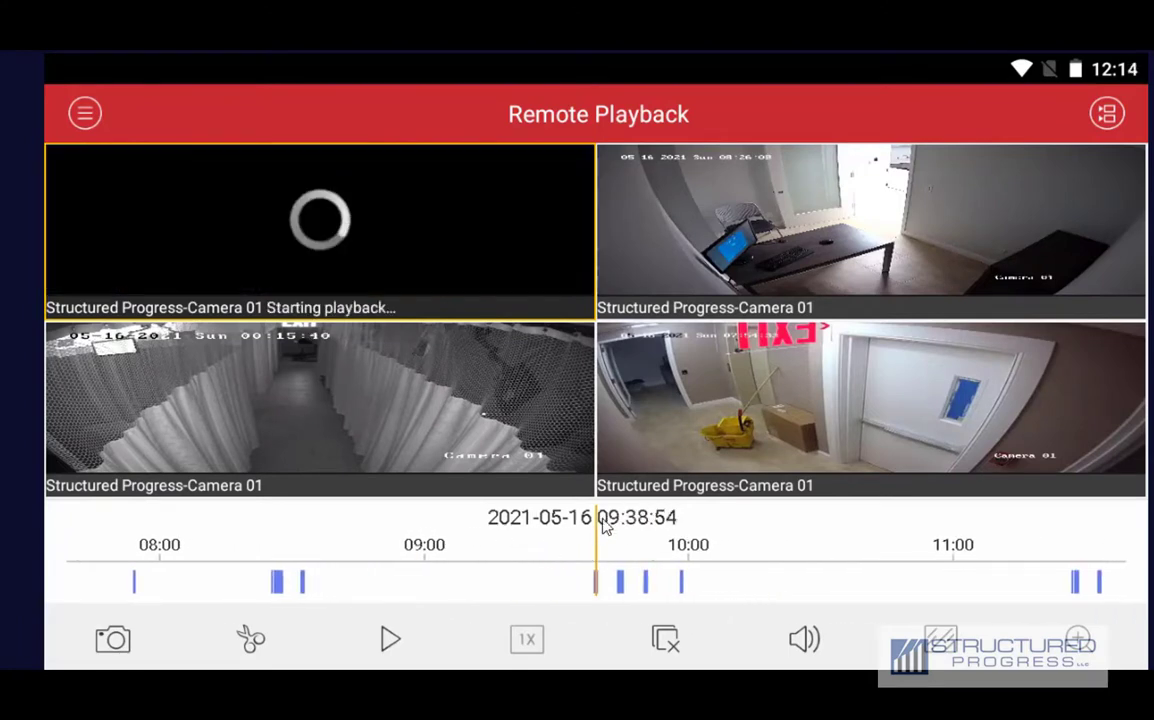